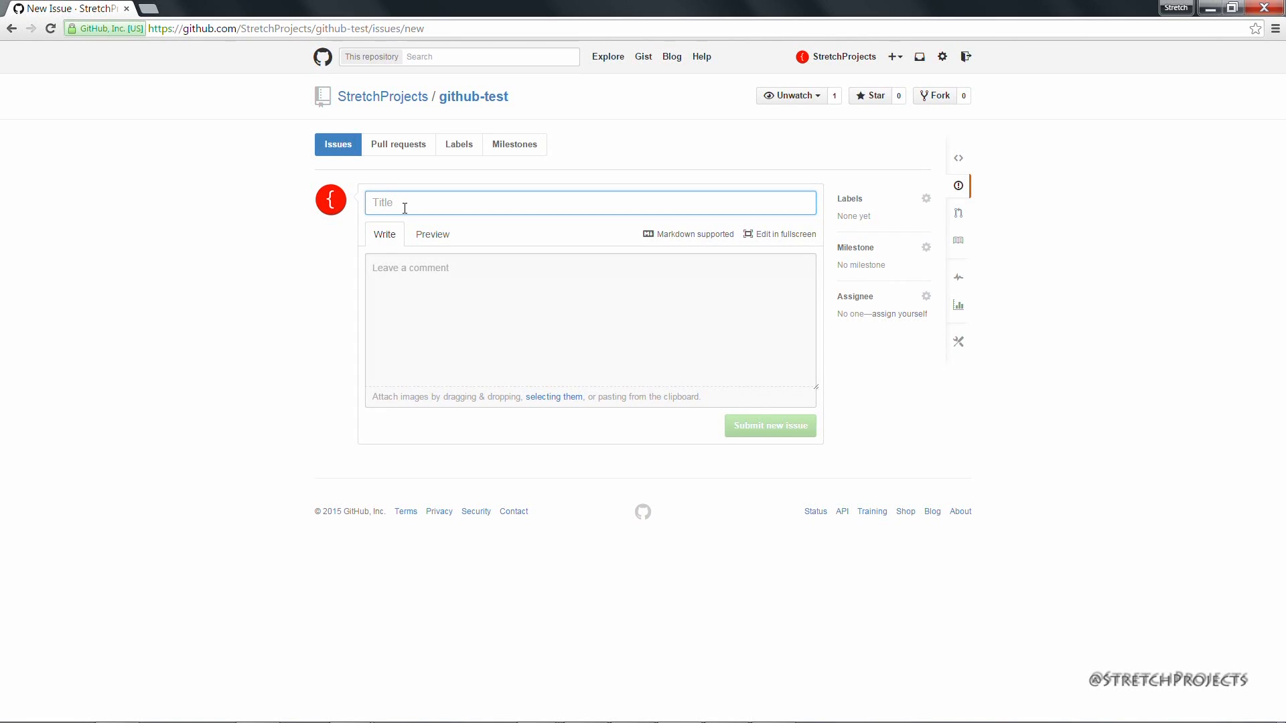
Submit the new issue titled "Poor grammer" with the comment "Sentence case hsould be used with proper grimmer in the readme.txt file."
{"action": "type", "text": "Poor "}
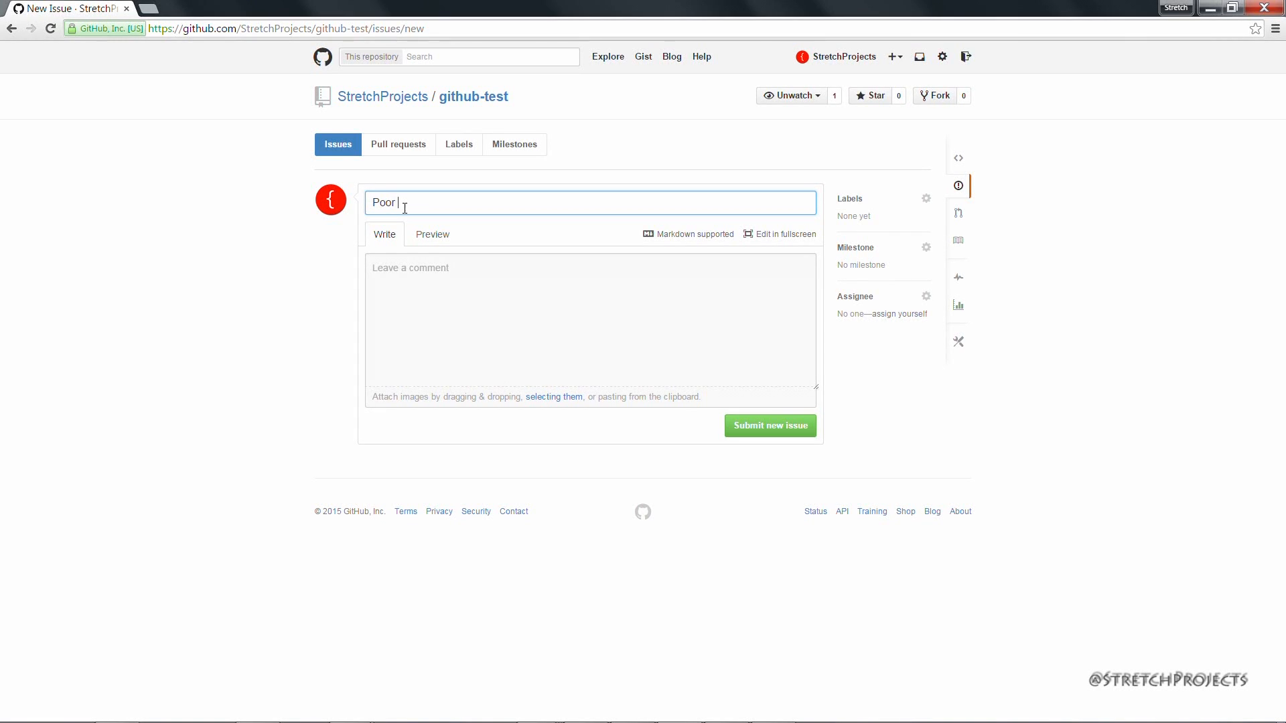
{"action": "type", "text": "grammer"}
{"action": "key", "text": "Tab"}
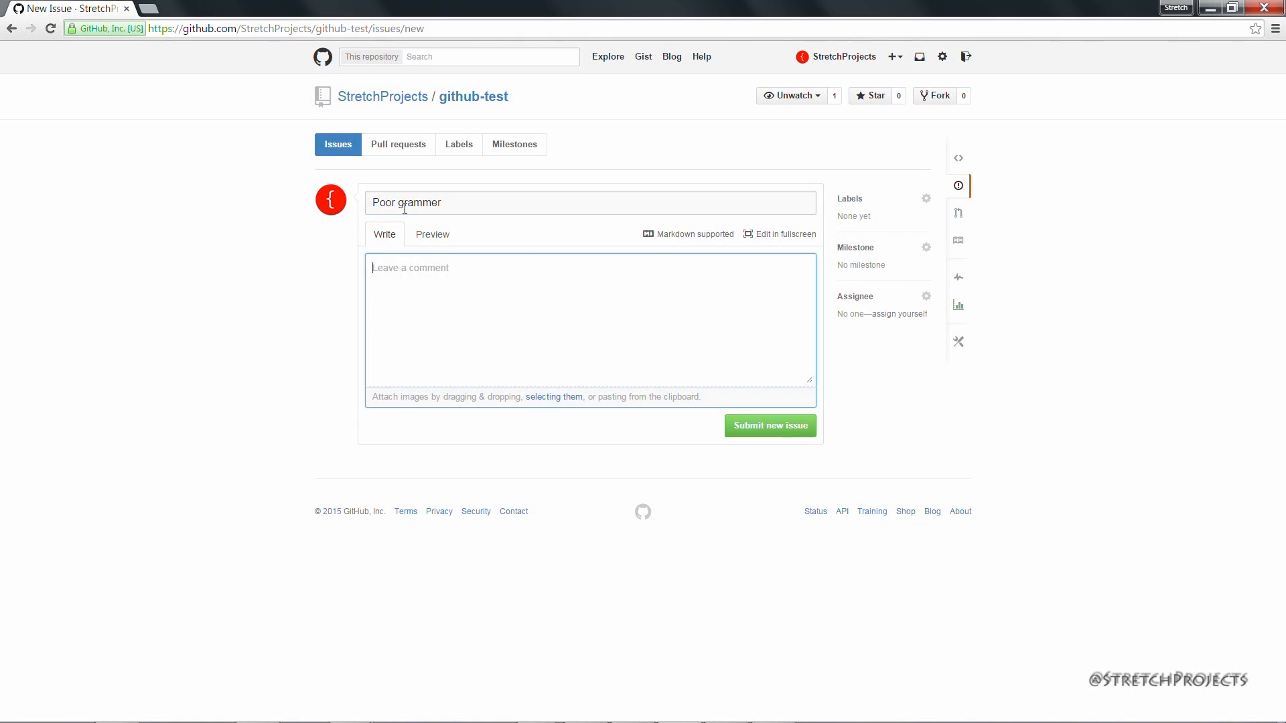
{"action": "type", "text": "Sentance cas ehsould be used with "}
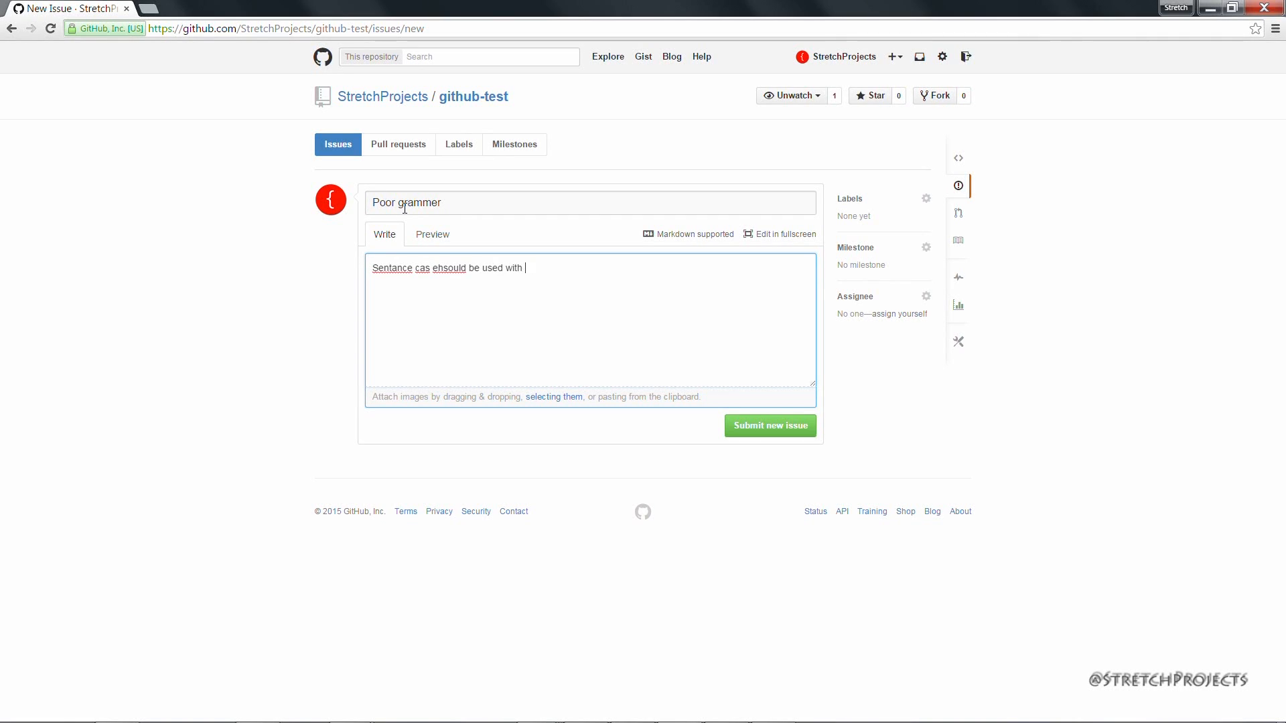
{"action": "type", "text": "proper grammer in the readme.txt file."}
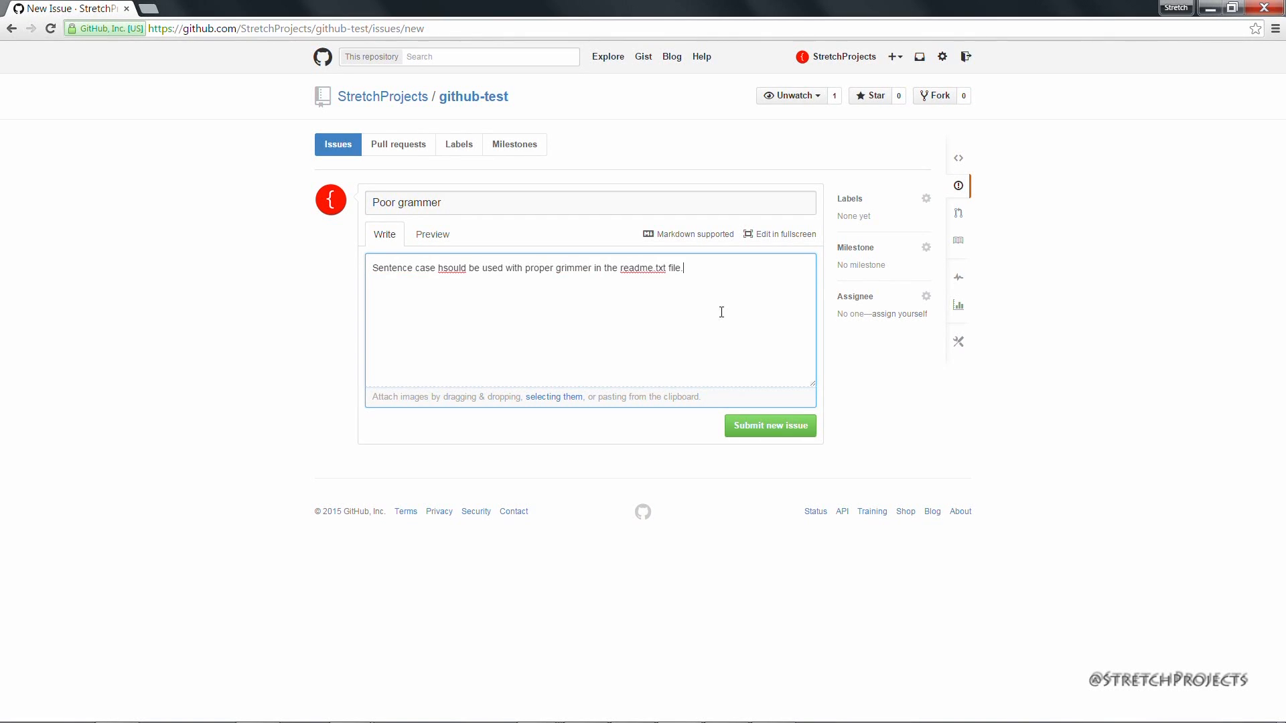
{"action": "left_click", "coordinate": [784, 432]}
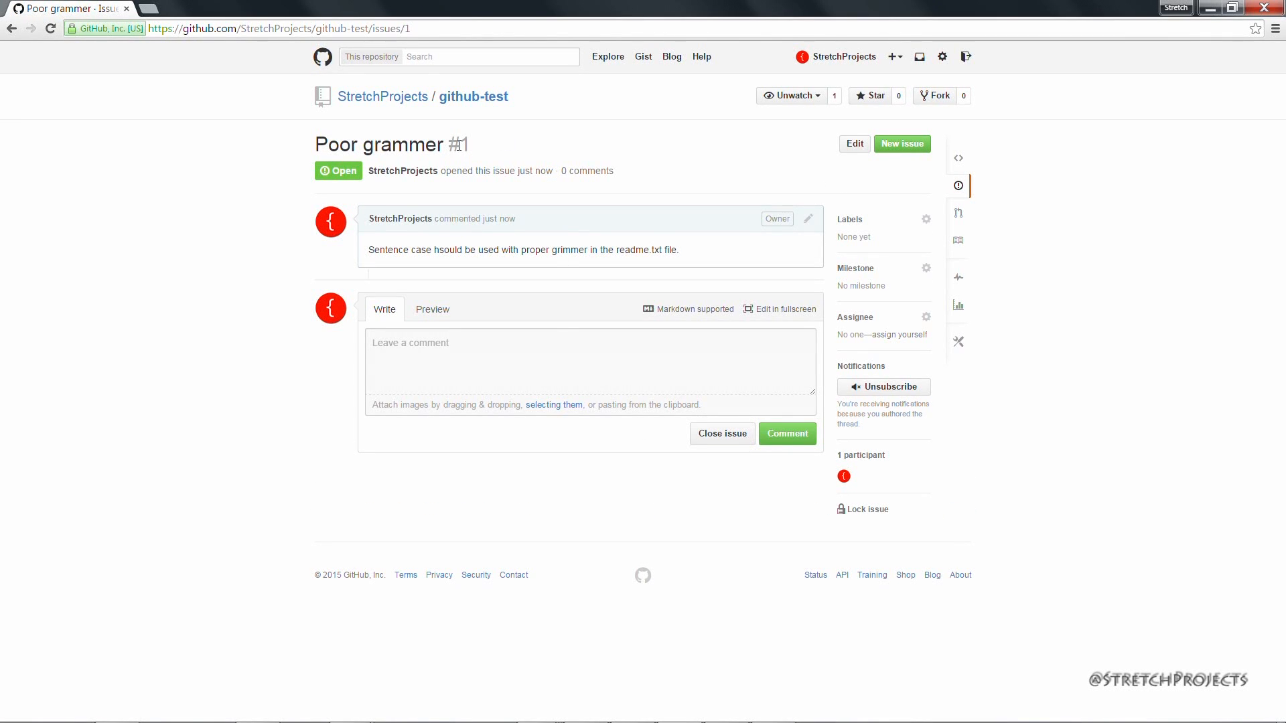
Look at the files in the local github-test folder and return to the issue page in the browser
{"action": "key", "text": "alt+Tab"}
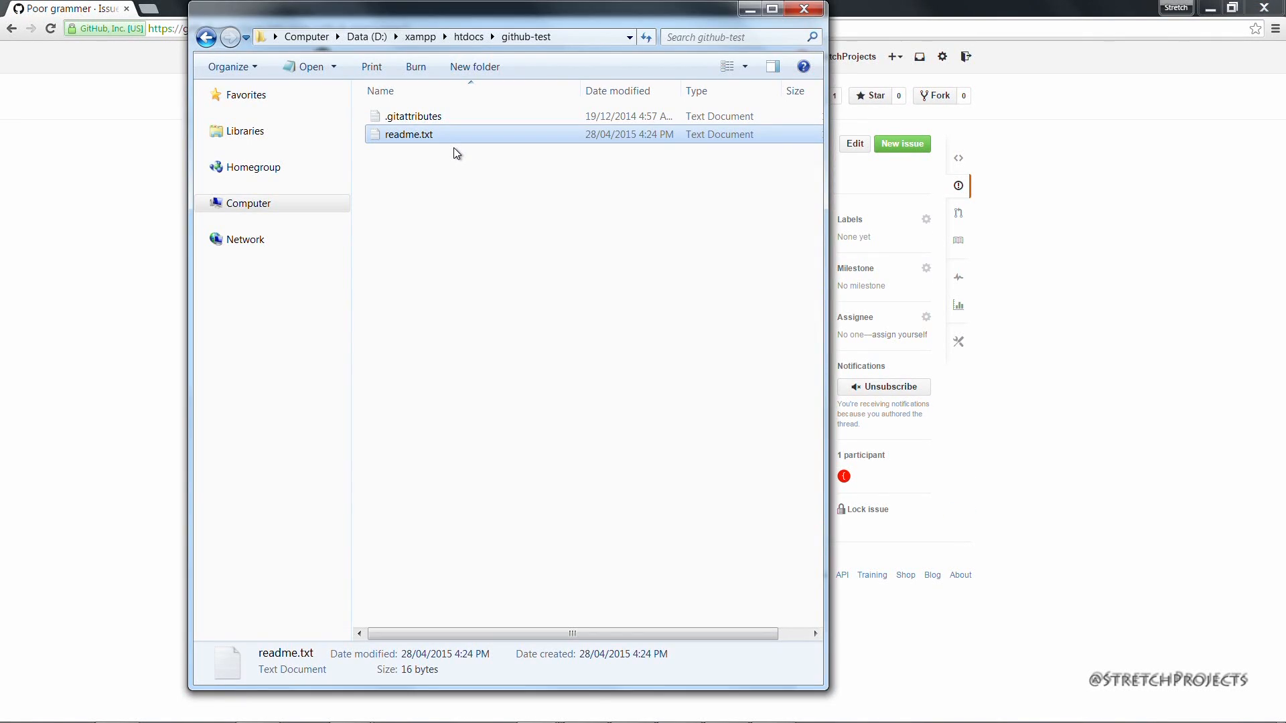
{"action": "left_click", "coordinate": [470, 263]}
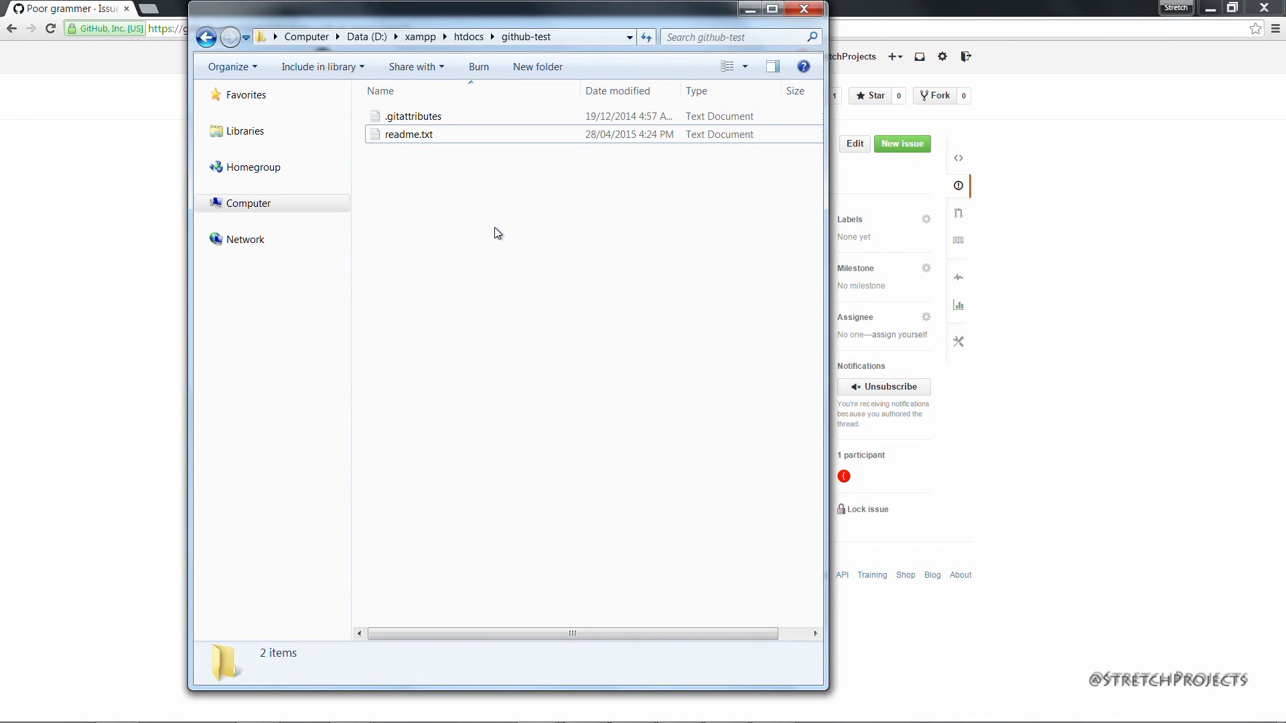
{"action": "left_click", "coordinate": [1062, 243]}
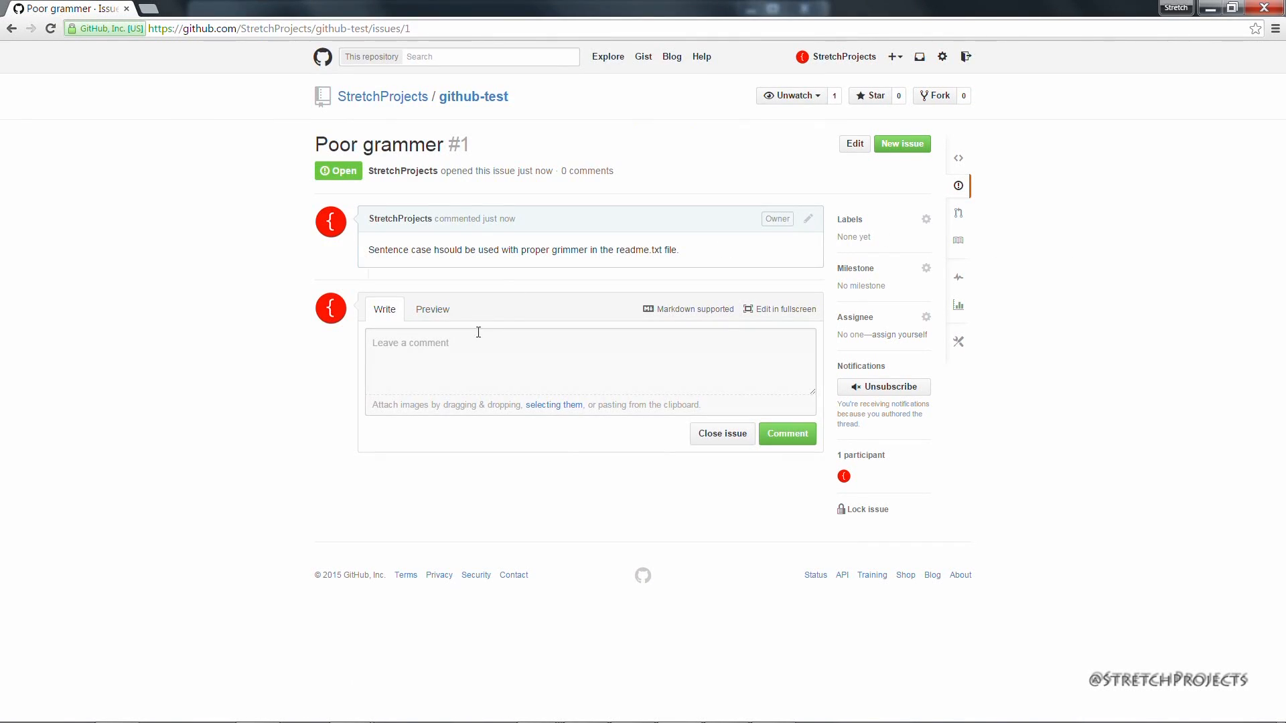
Submit a new issue titled "License should be included" with the comment "separate file called license.txt should exist with the license"
{"action": "left_click", "coordinate": [904, 143]}
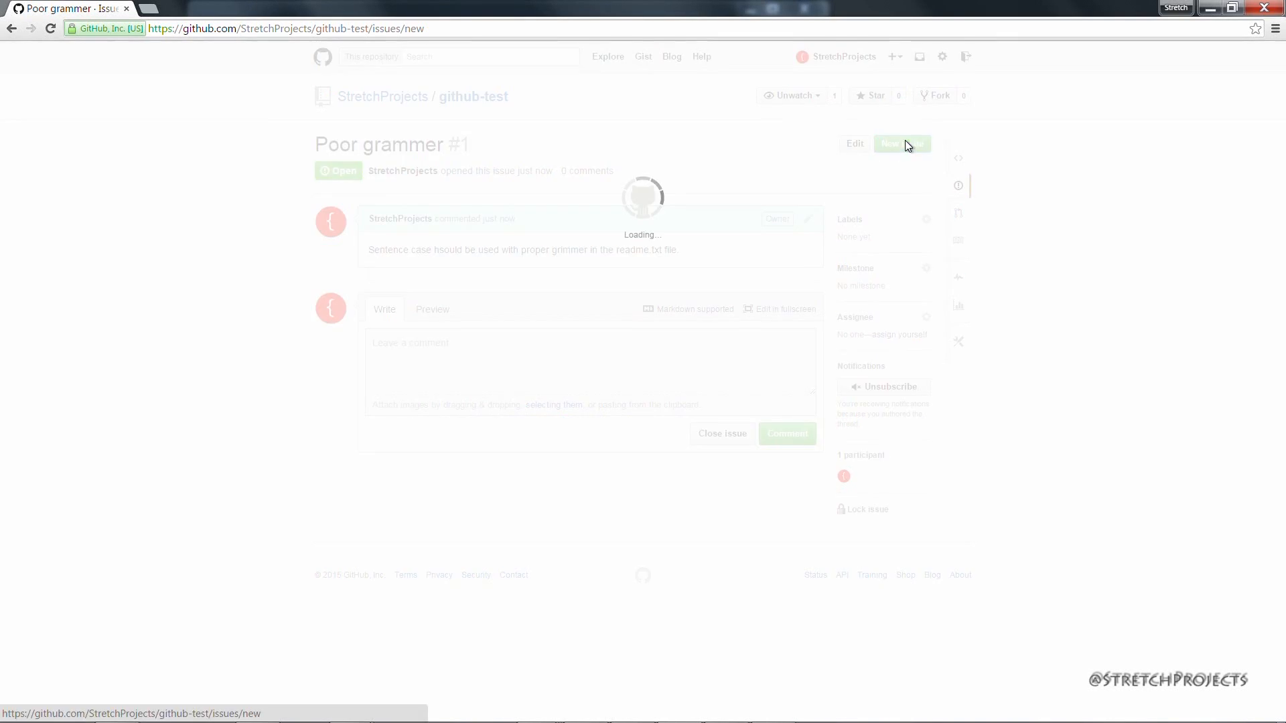
{"action": "type", "text": "License should be included"}
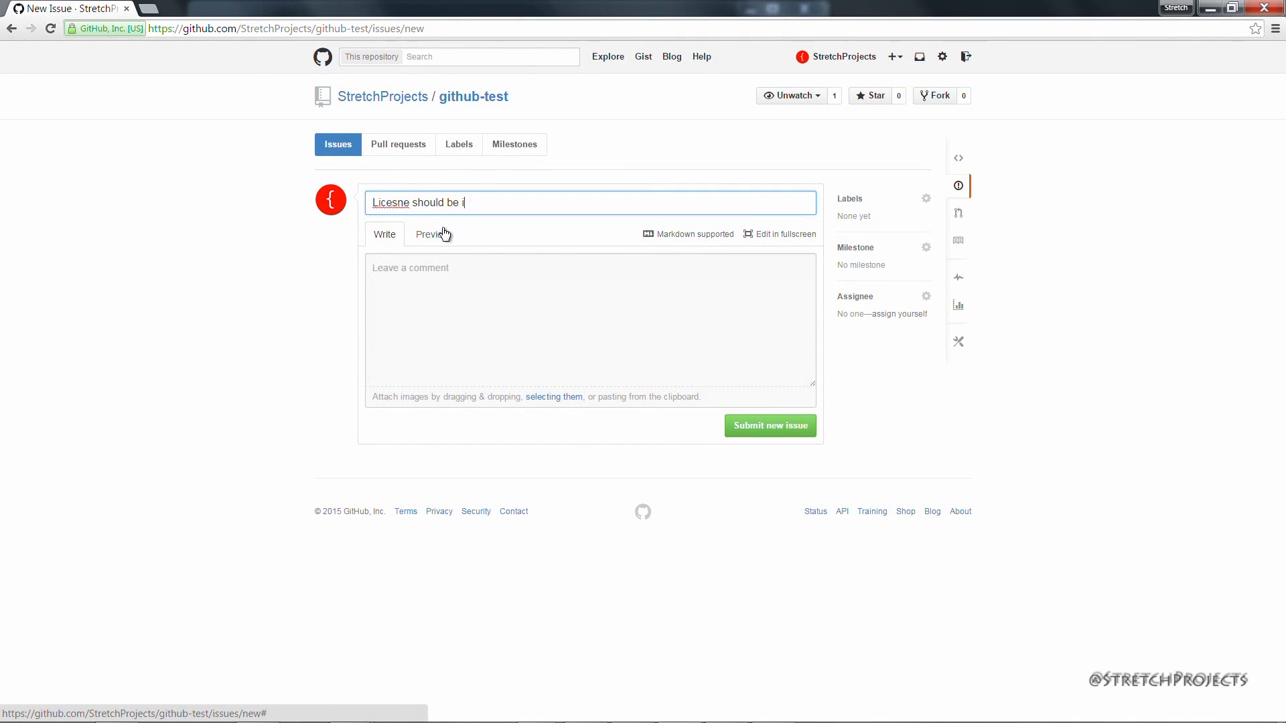
{"action": "left_click", "coordinate": [461, 310]}
{"action": "type", "text": "seperate file called license.txt should exist with the license"}
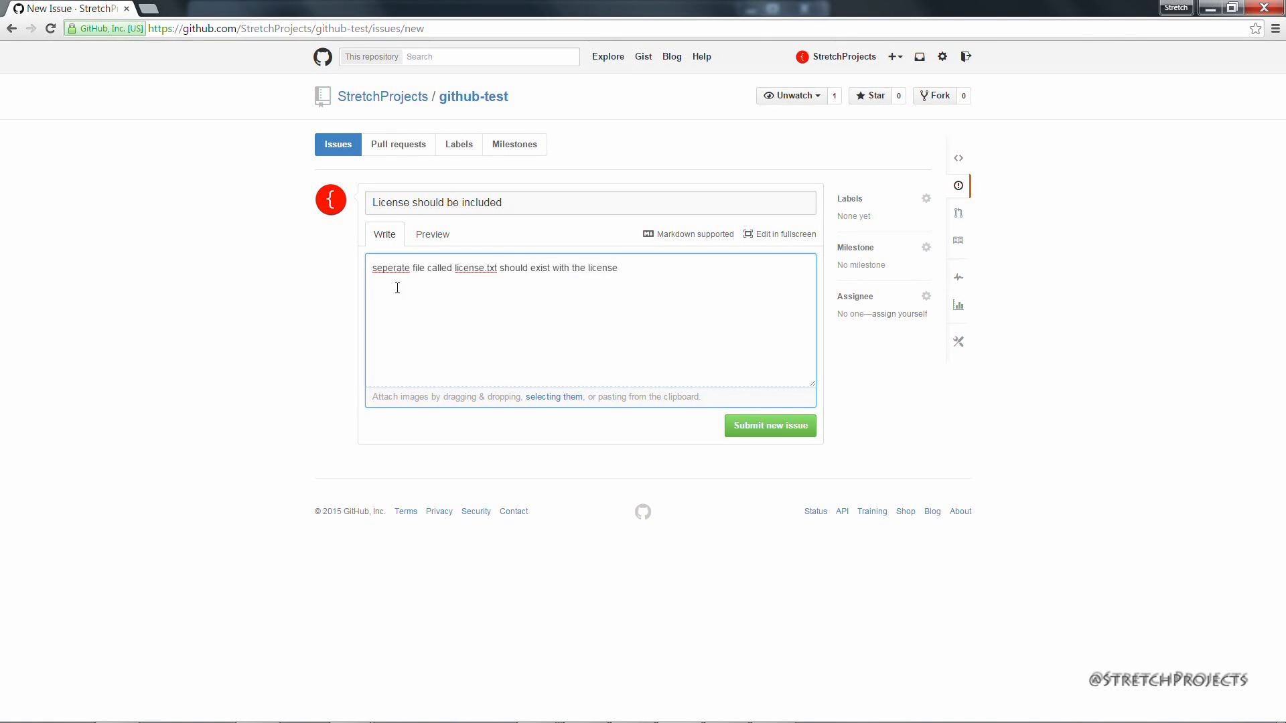
{"action": "right_click", "coordinate": [392, 269]}
{"action": "left_click", "coordinate": [457, 280]}
{"action": "left_click", "coordinate": [781, 423]}
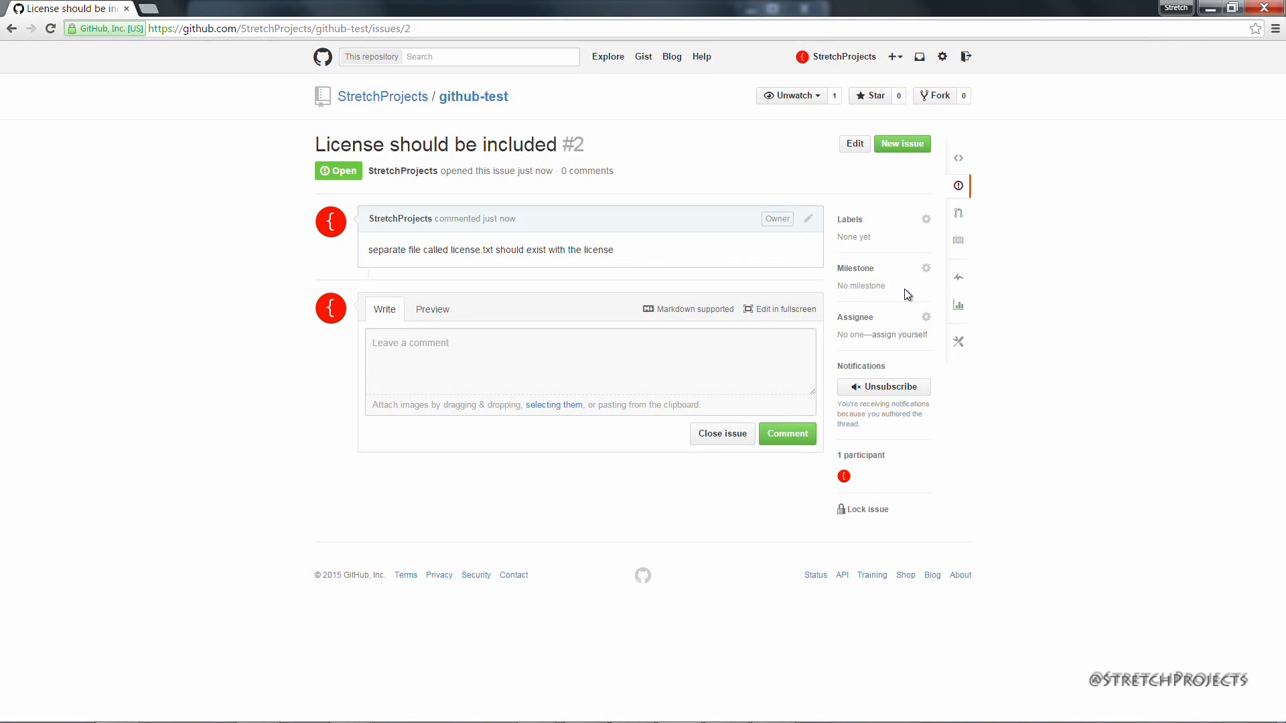
Submit a new issue titled "index.html should exist" with the comment "This will be the main page of the program."
{"action": "left_click", "coordinate": [955, 185]}
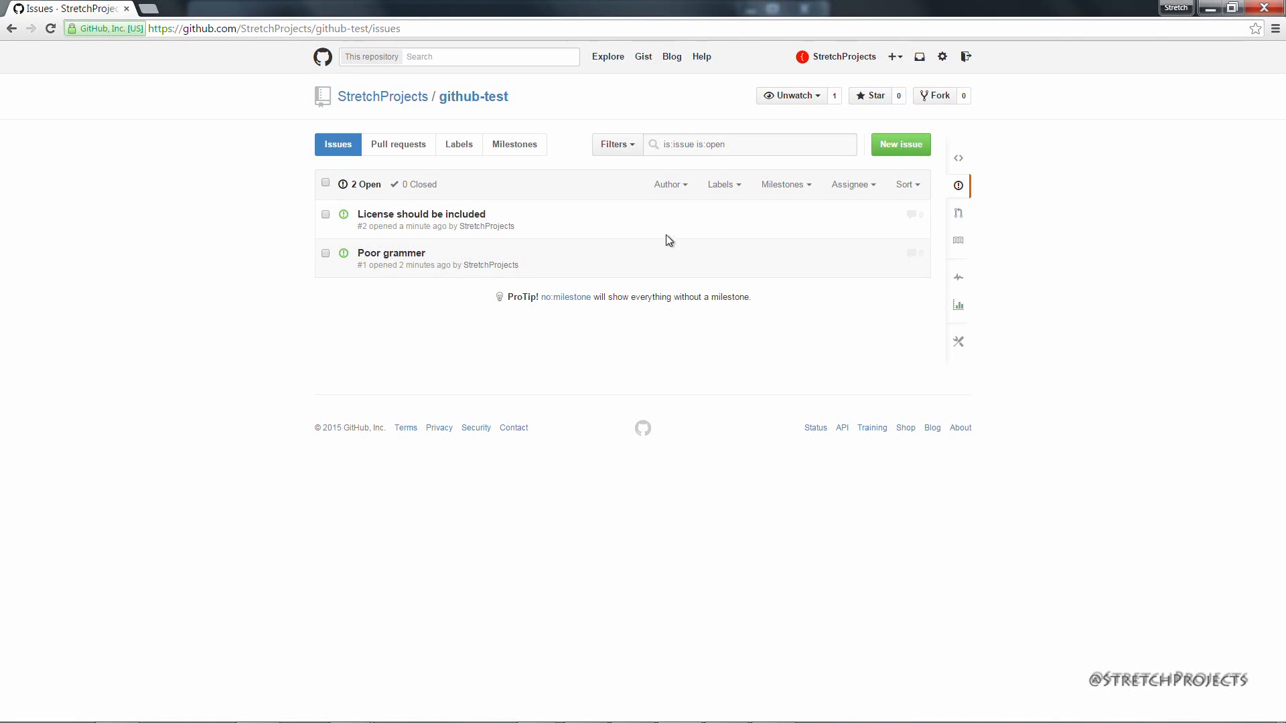
{"action": "left_click", "coordinate": [910, 148]}
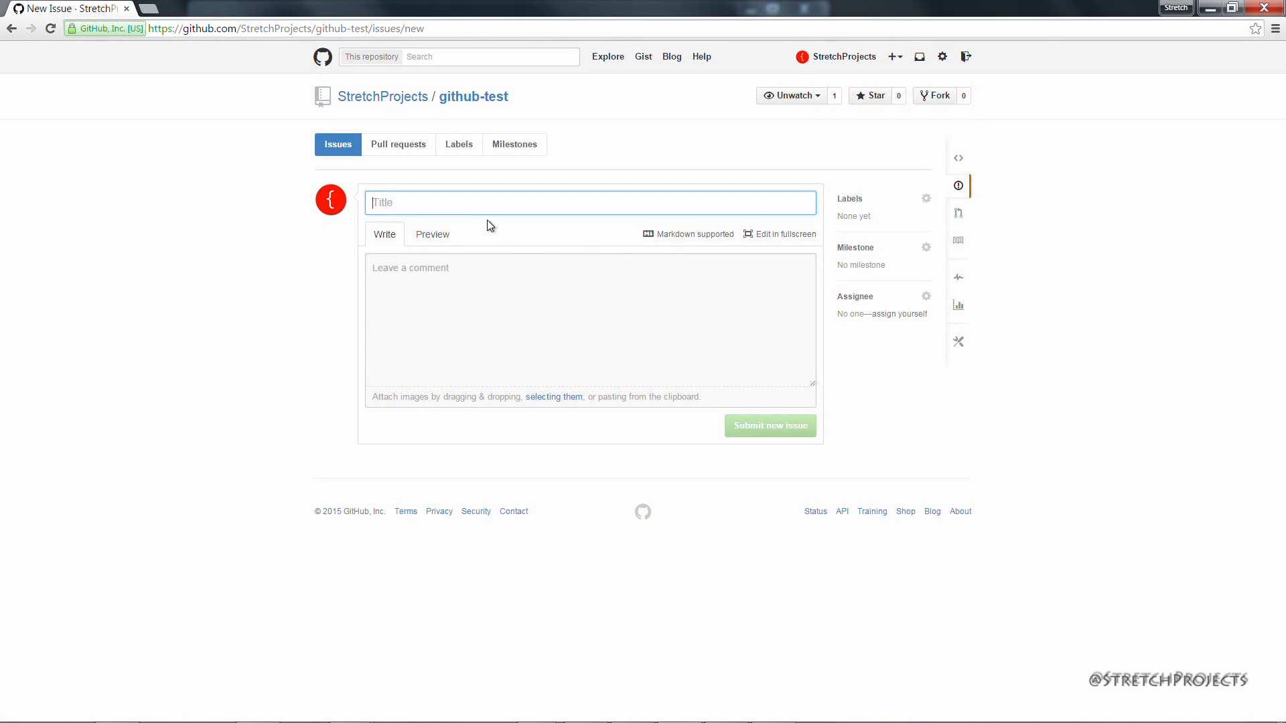
{"action": "type", "text": "in"}
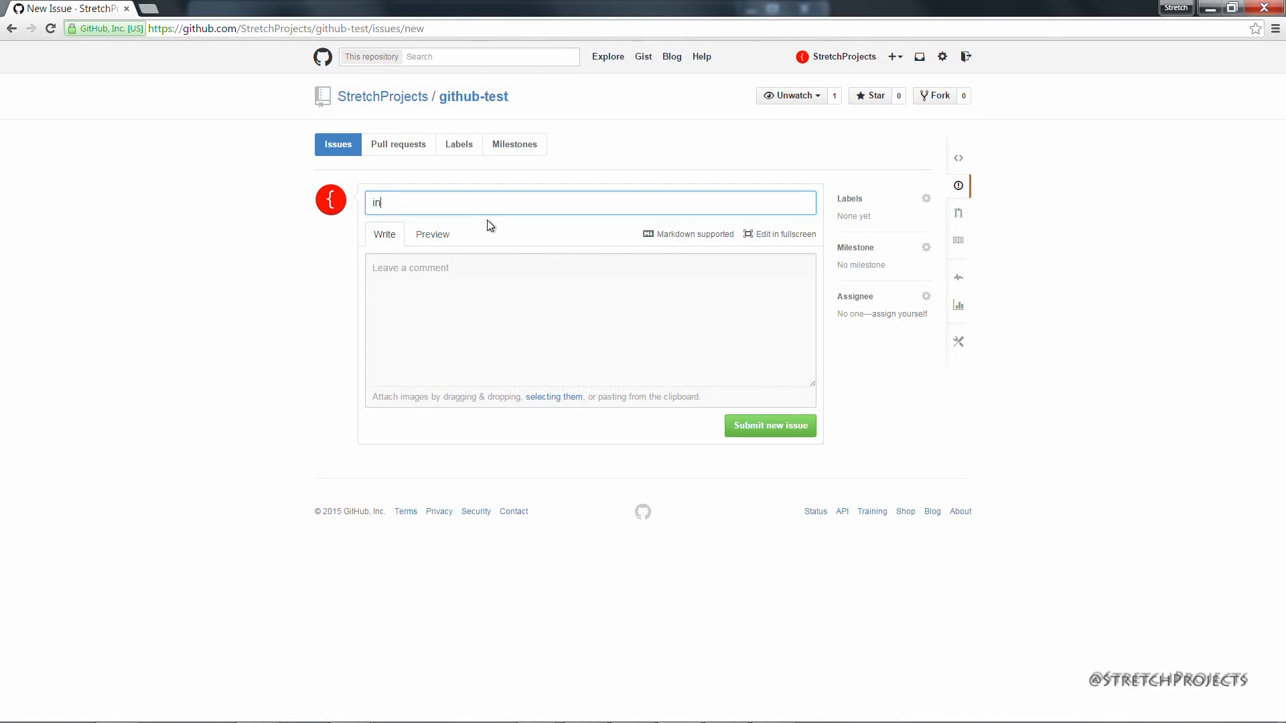
{"action": "type", "text": "dex.html should exist"}
{"action": "key", "text": "Tab"}
{"action": "type", "text": "This wil"}
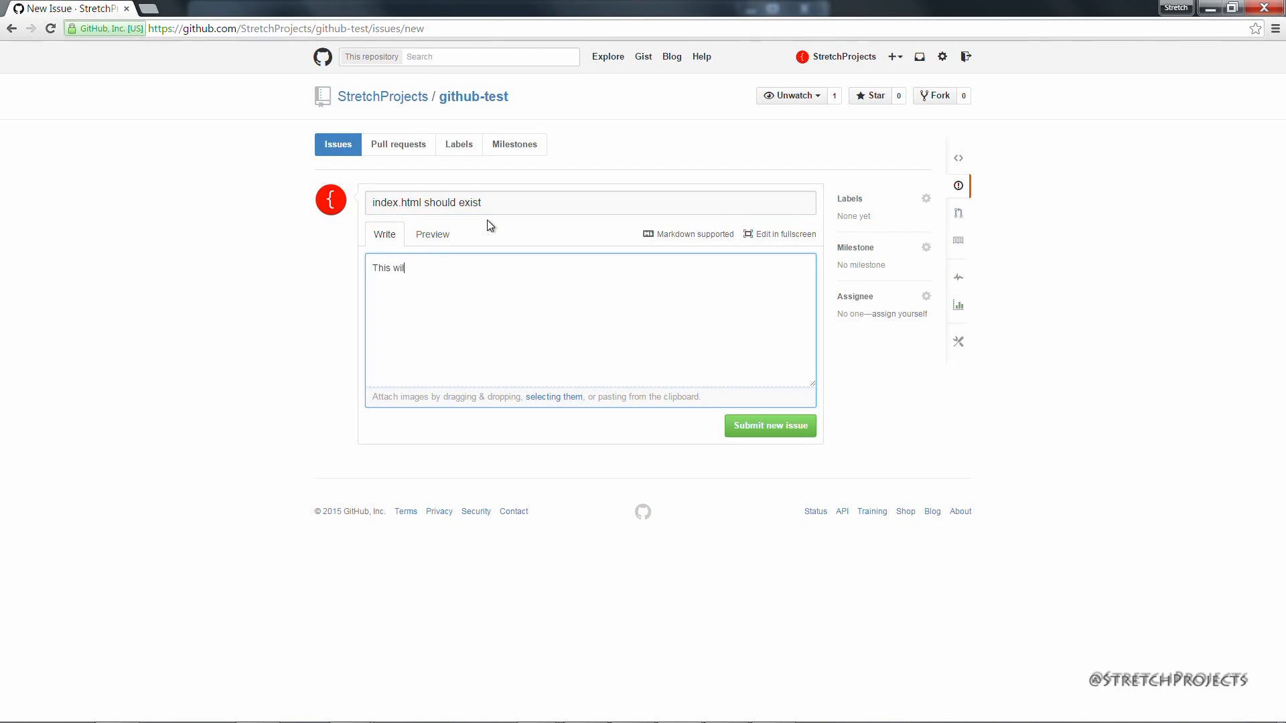
{"action": "type", "text": "l be the main page of the program."}
{"action": "left_click", "coordinate": [798, 434]}
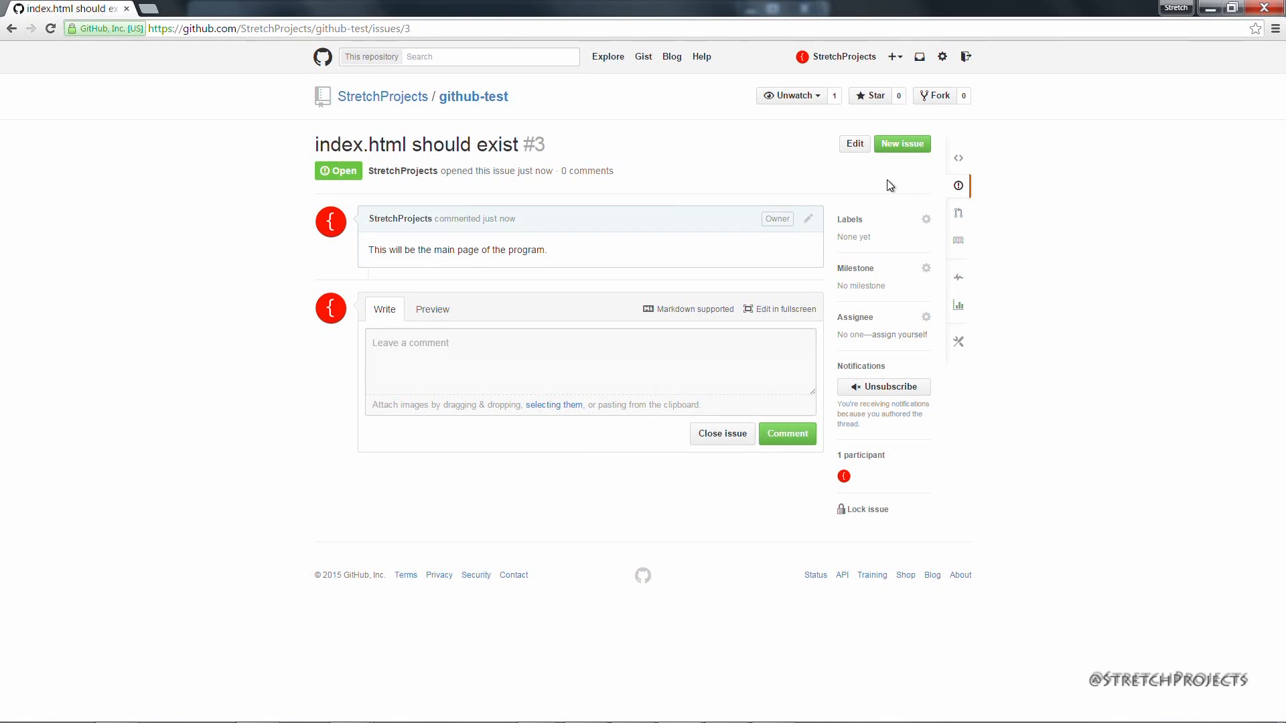
Open the "Poor grammer" issue from the issues list and apply the enhancement label to it
{"action": "left_click", "coordinate": [959, 185]}
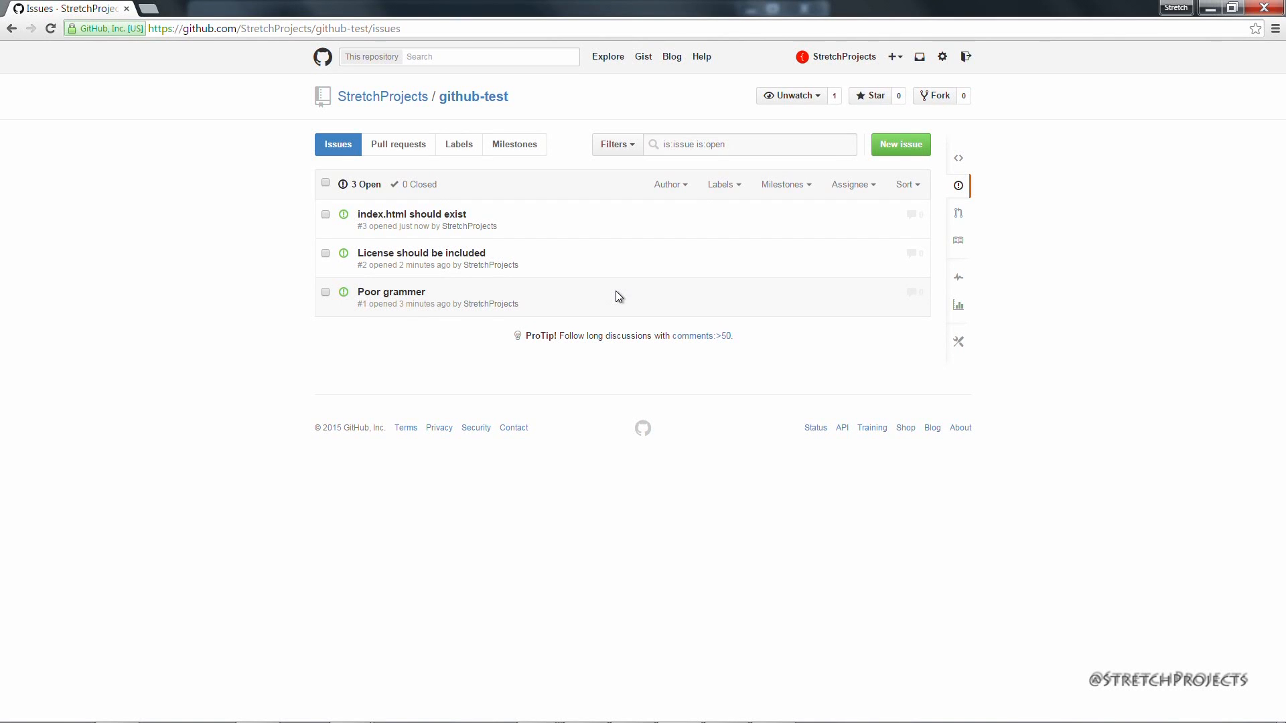
{"action": "left_click", "coordinate": [402, 293]}
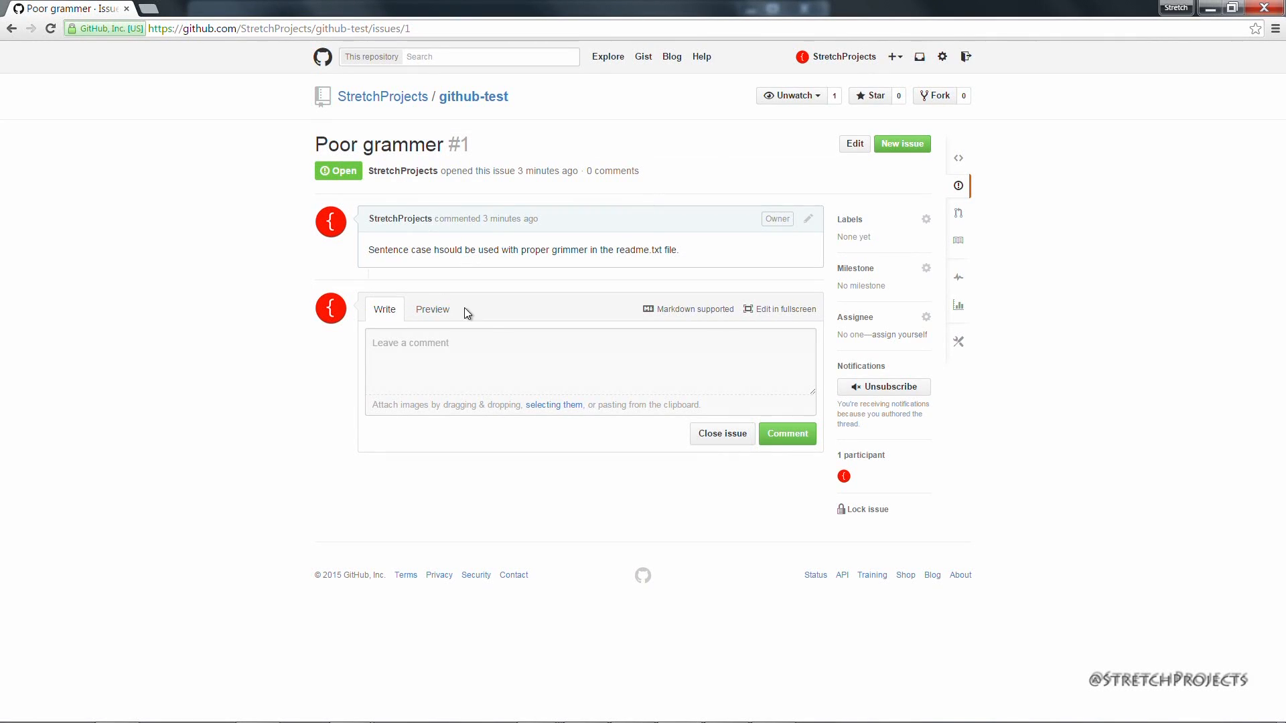
{"action": "left_click", "coordinate": [482, 368]}
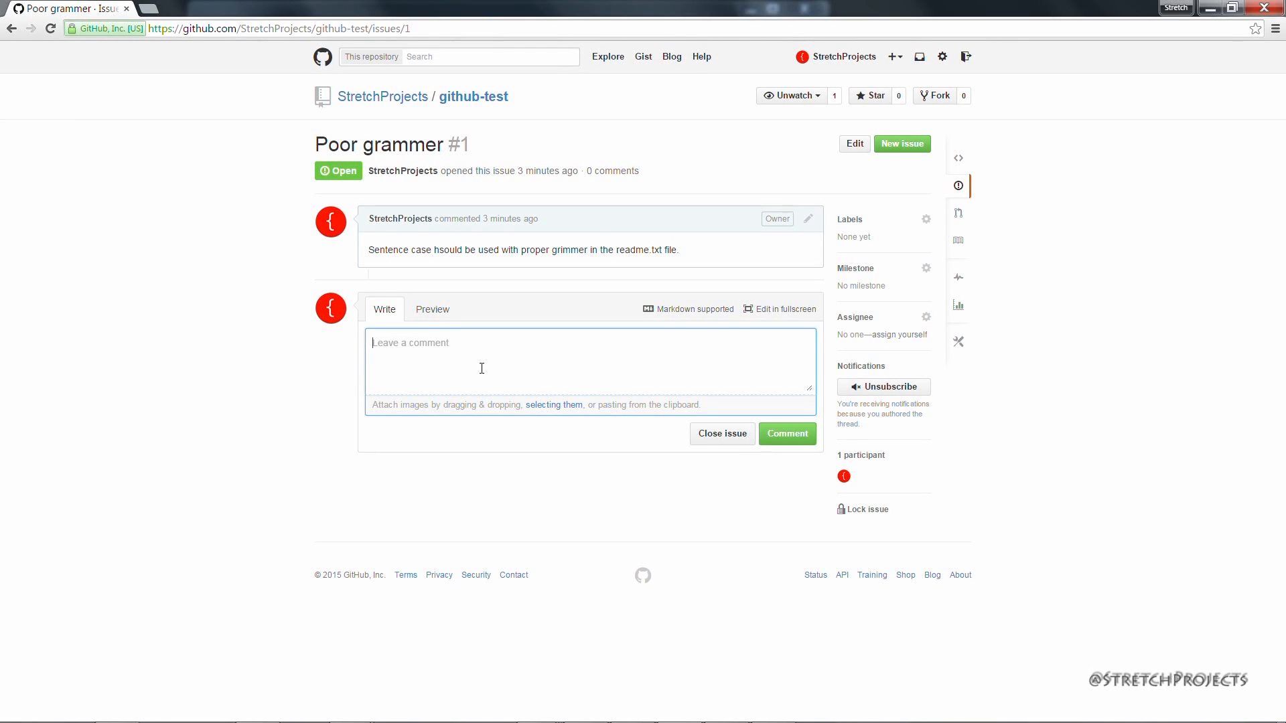
{"action": "left_click", "coordinate": [301, 420]}
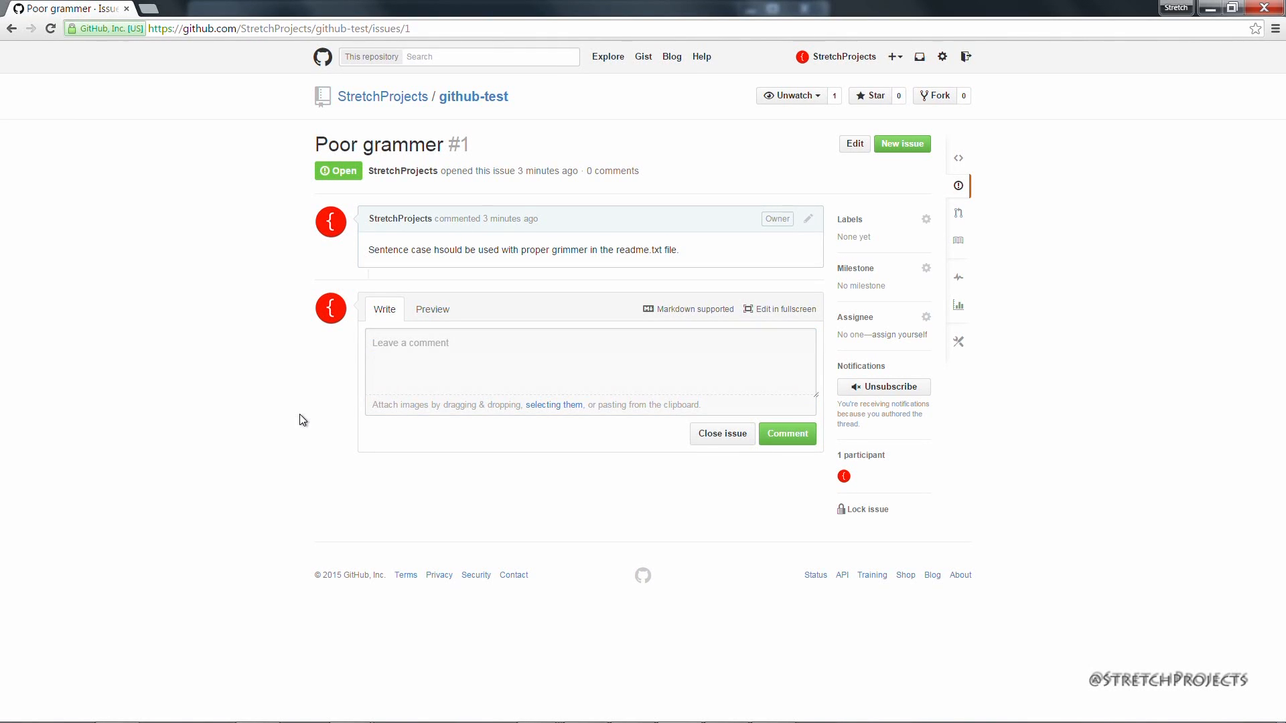
{"action": "left_click", "coordinate": [926, 221]}
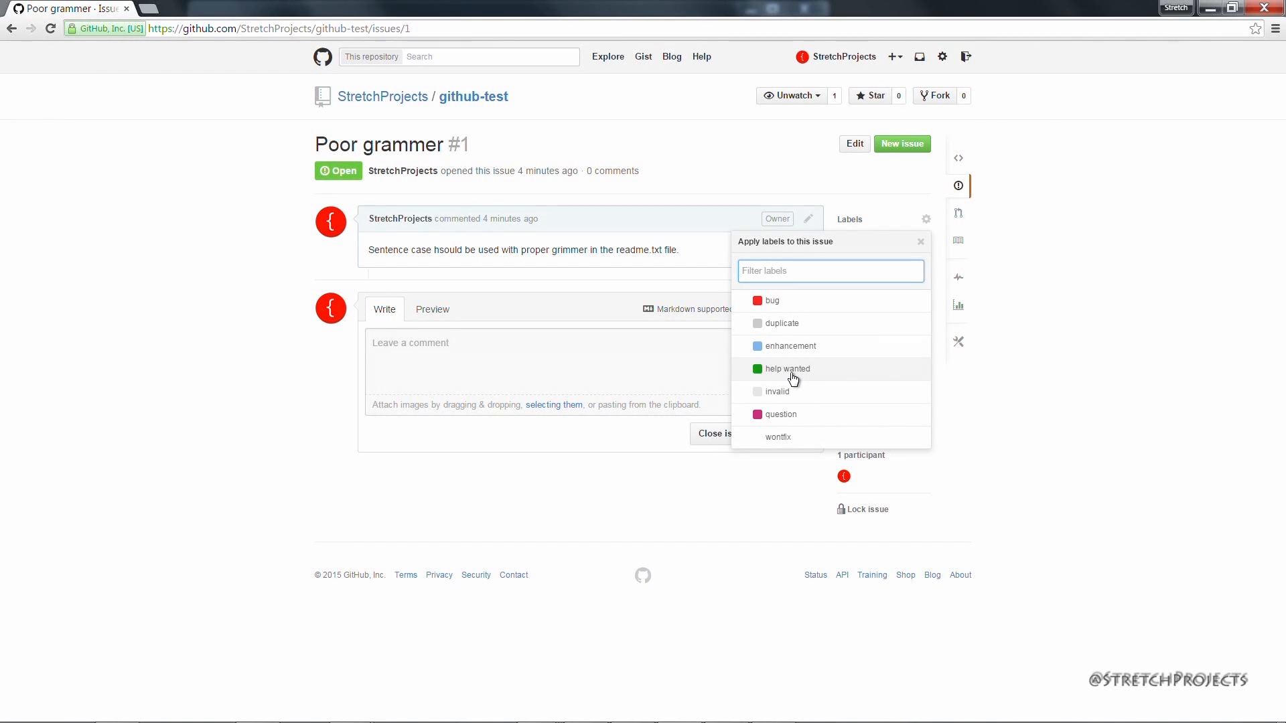
{"action": "left_click", "coordinate": [801, 347]}
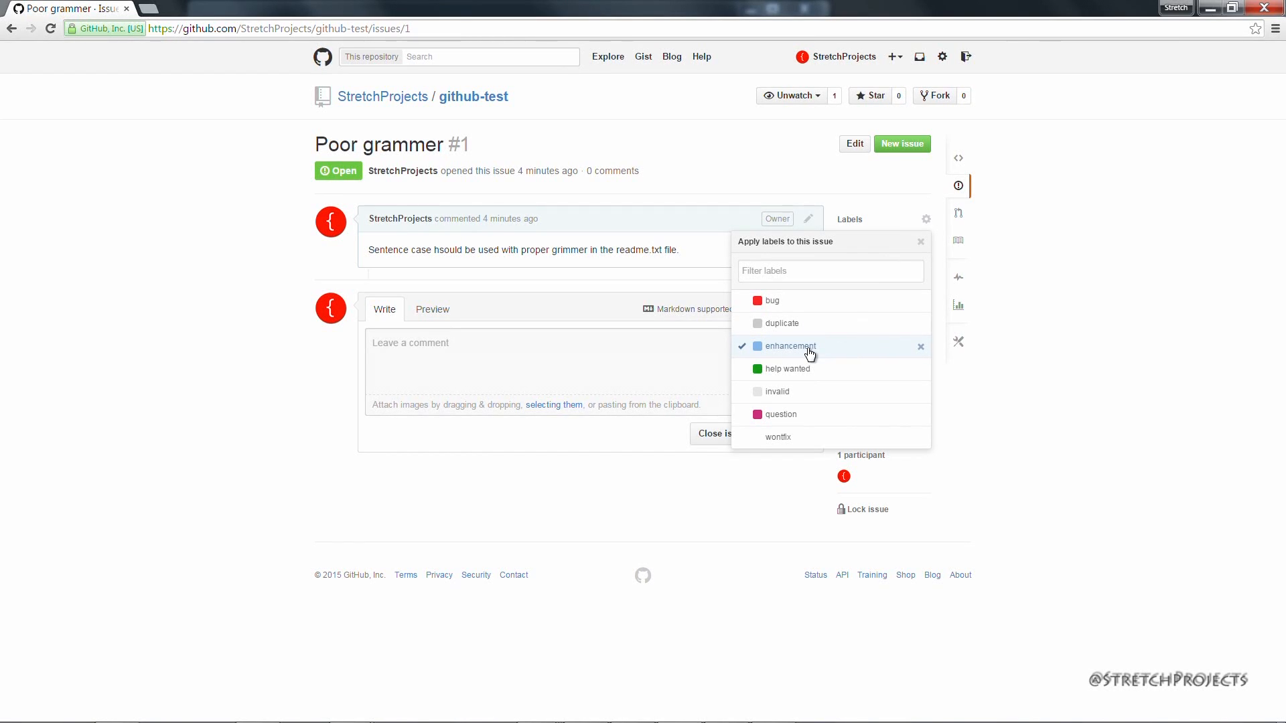
{"action": "left_click", "coordinate": [920, 241]}
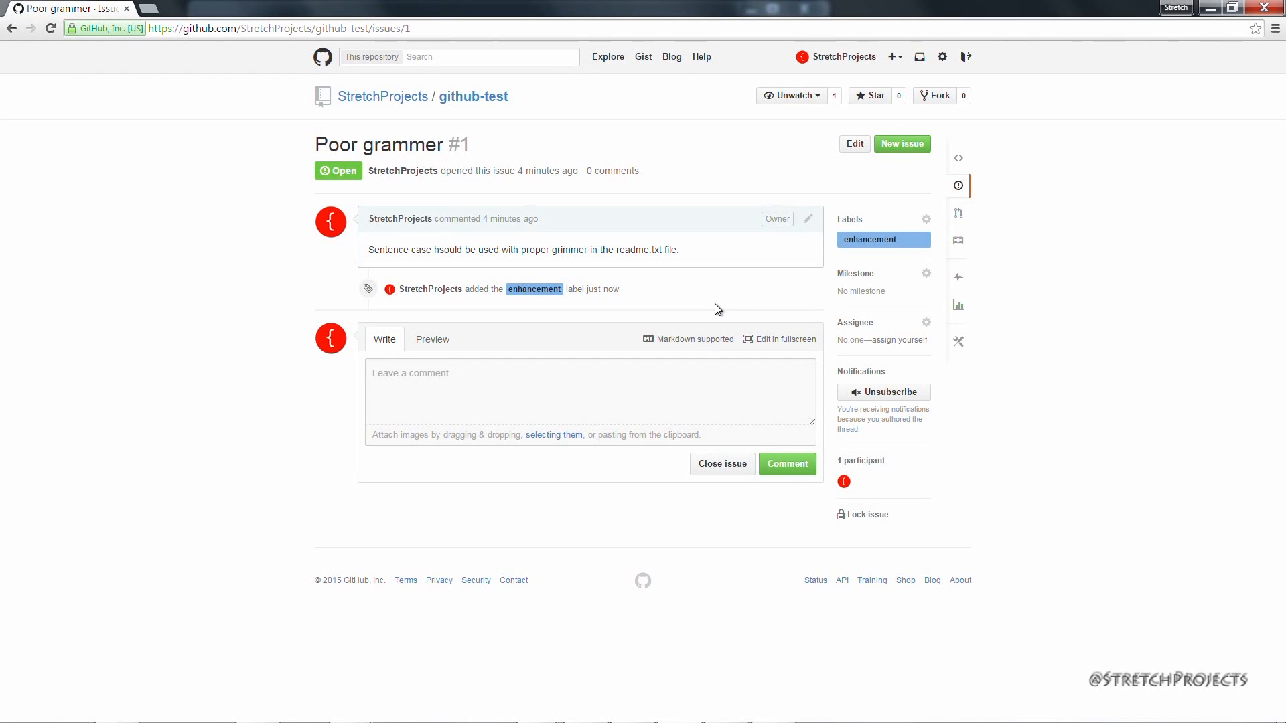
Check the milestone choices for the "Poor grammer" issue and assign the issue to the repository owner's account
{"action": "left_click", "coordinate": [926, 274]}
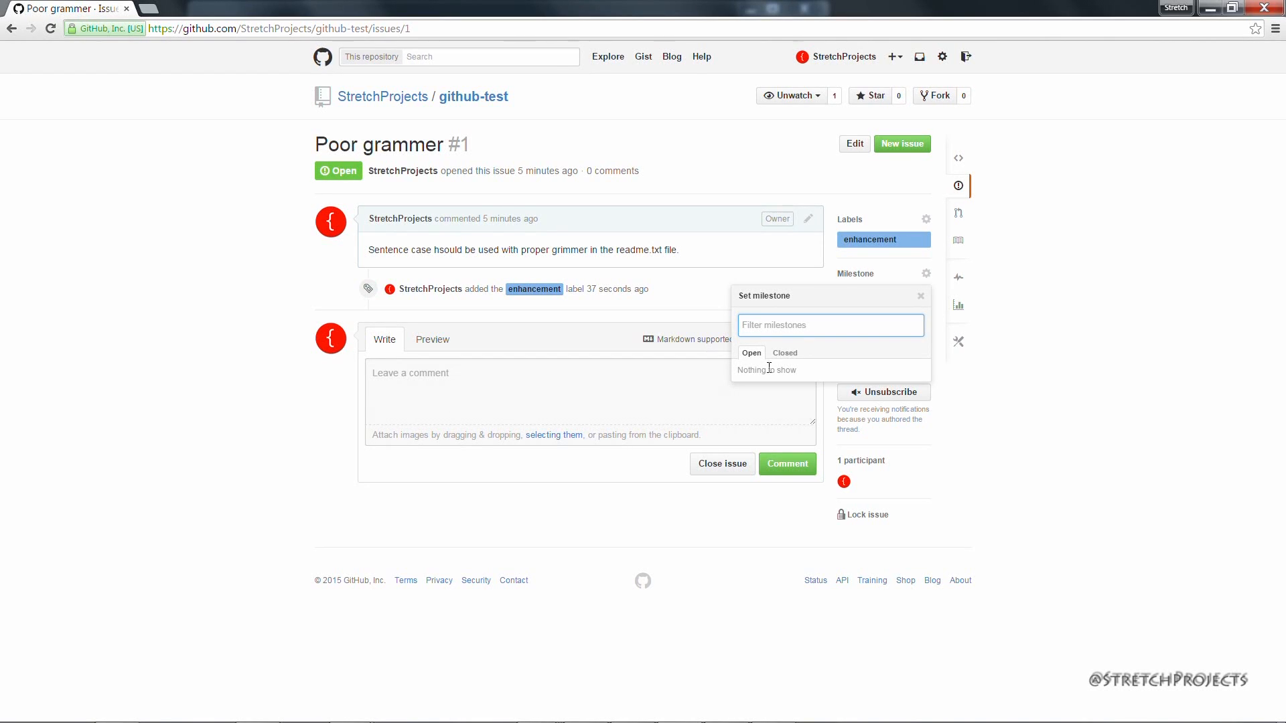
{"action": "left_click", "coordinate": [712, 299]}
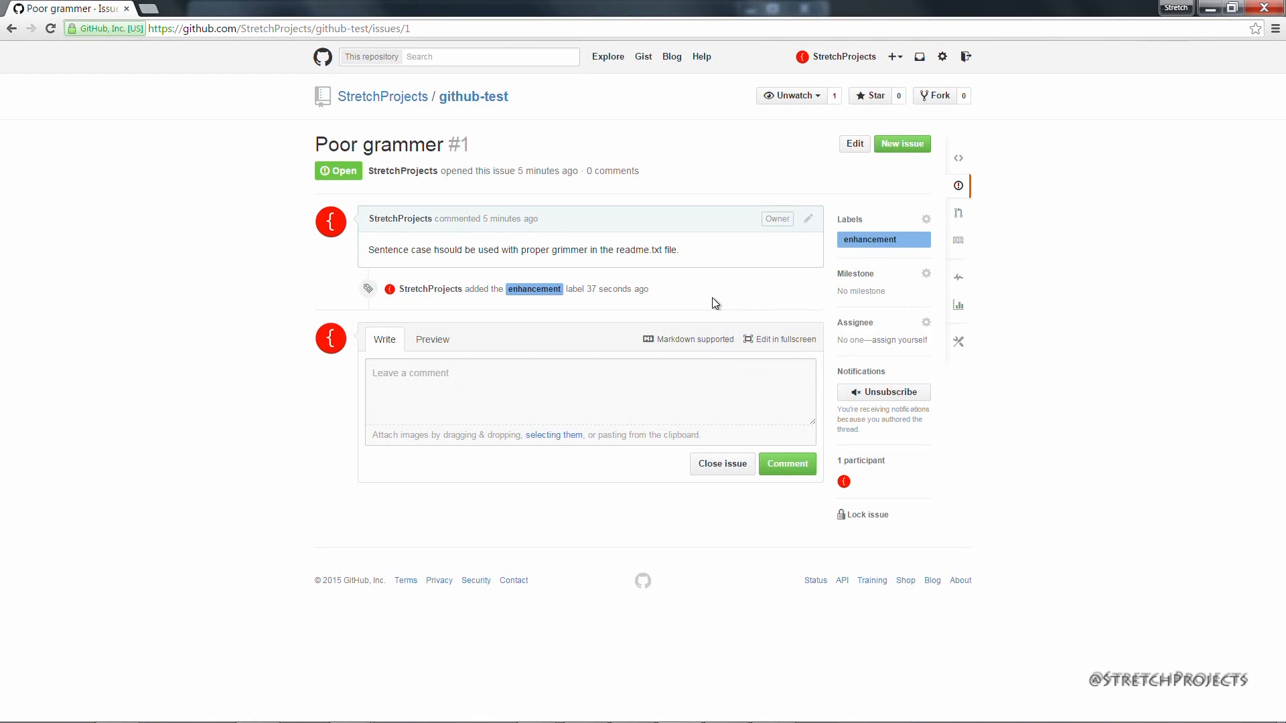
{"action": "left_click", "coordinate": [924, 323]}
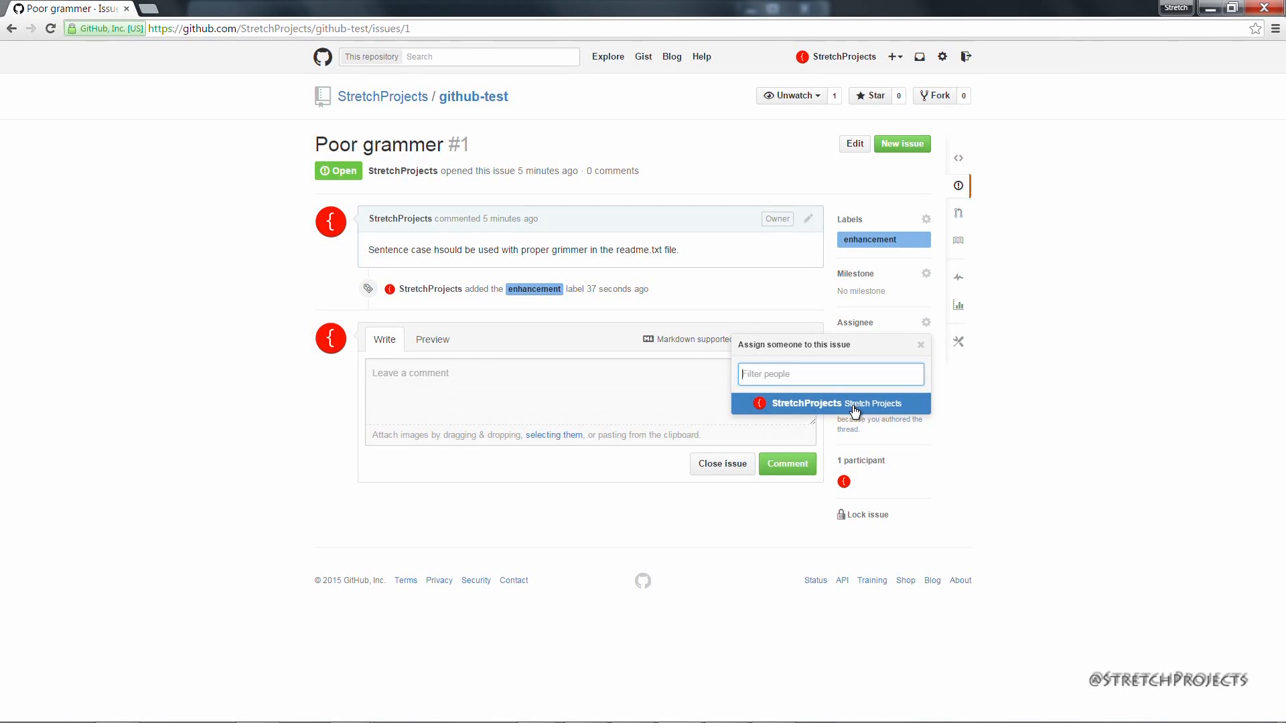
{"action": "left_click", "coordinate": [803, 405]}
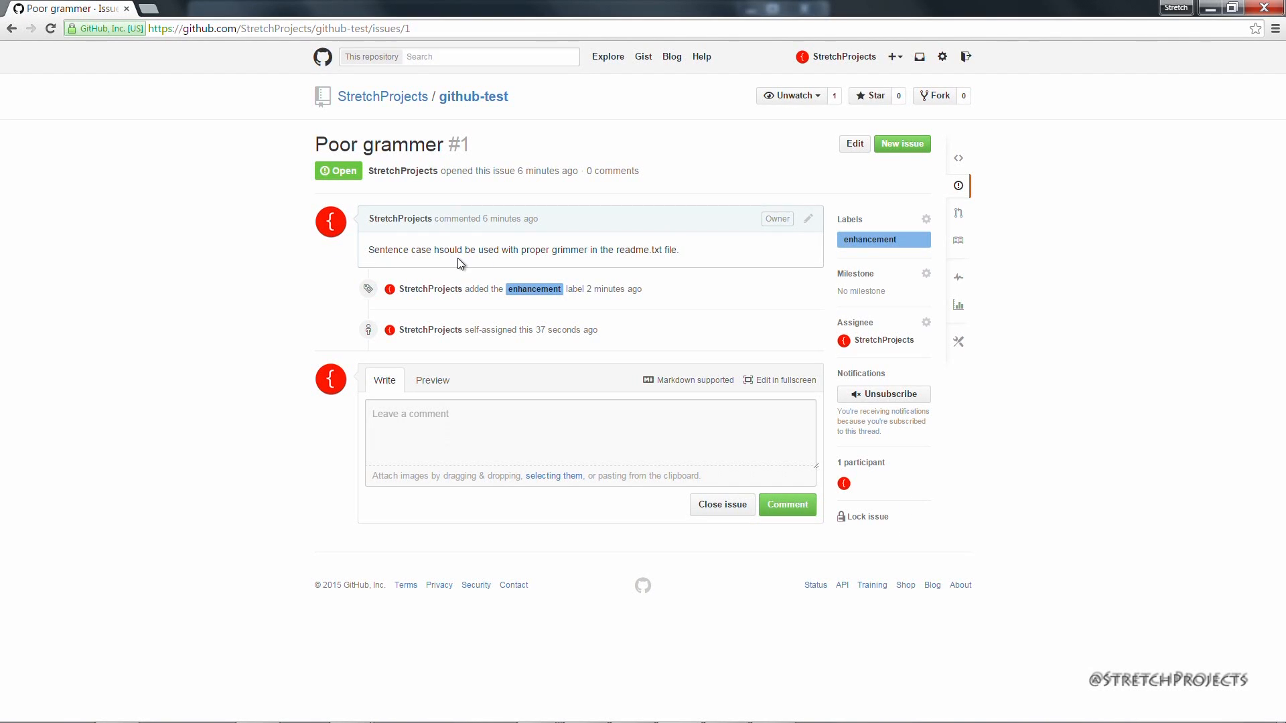
Switch to the local github-test folder, change the text of readme.txt to "This is a readme." and save the file
{"action": "left_click_drag", "start_coordinate": [369, 250], "coordinate": [532, 250]}
{"action": "left_click", "coordinate": [434, 251]}
{"action": "key", "text": "alt+Tab"}
{"action": "double_click", "coordinate": [439, 134]}
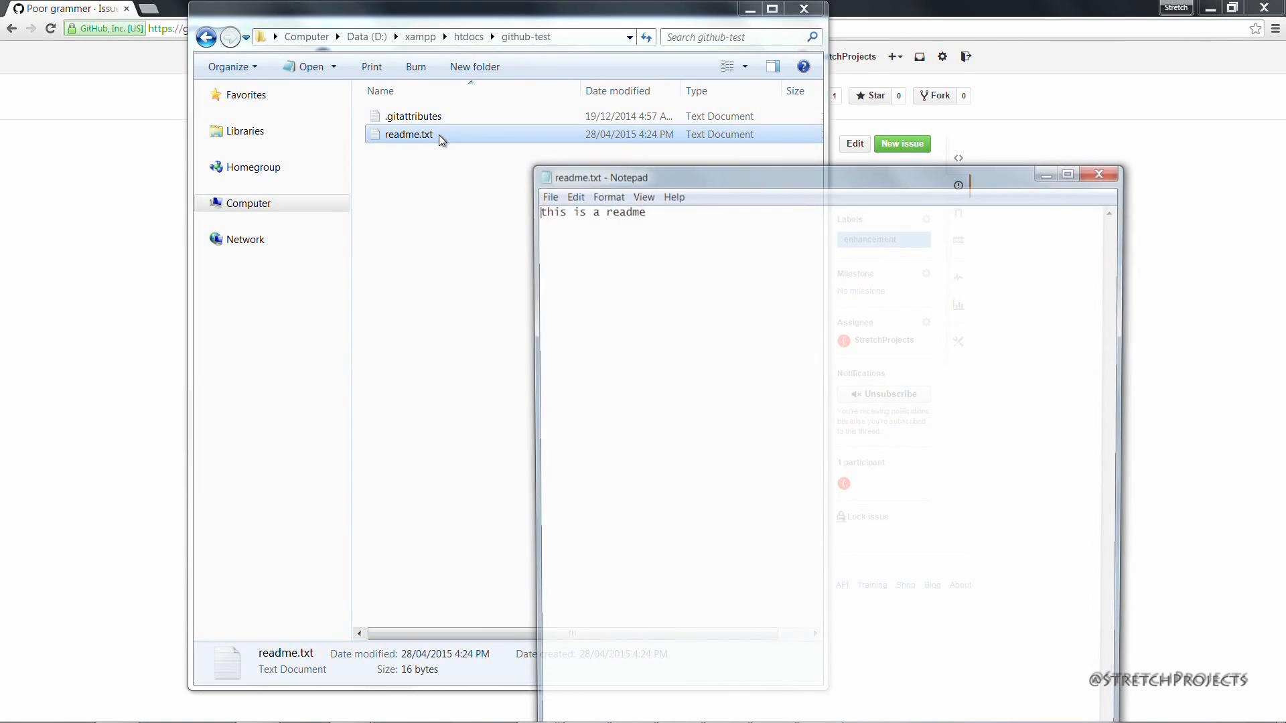
{"action": "type", "text": "T"}
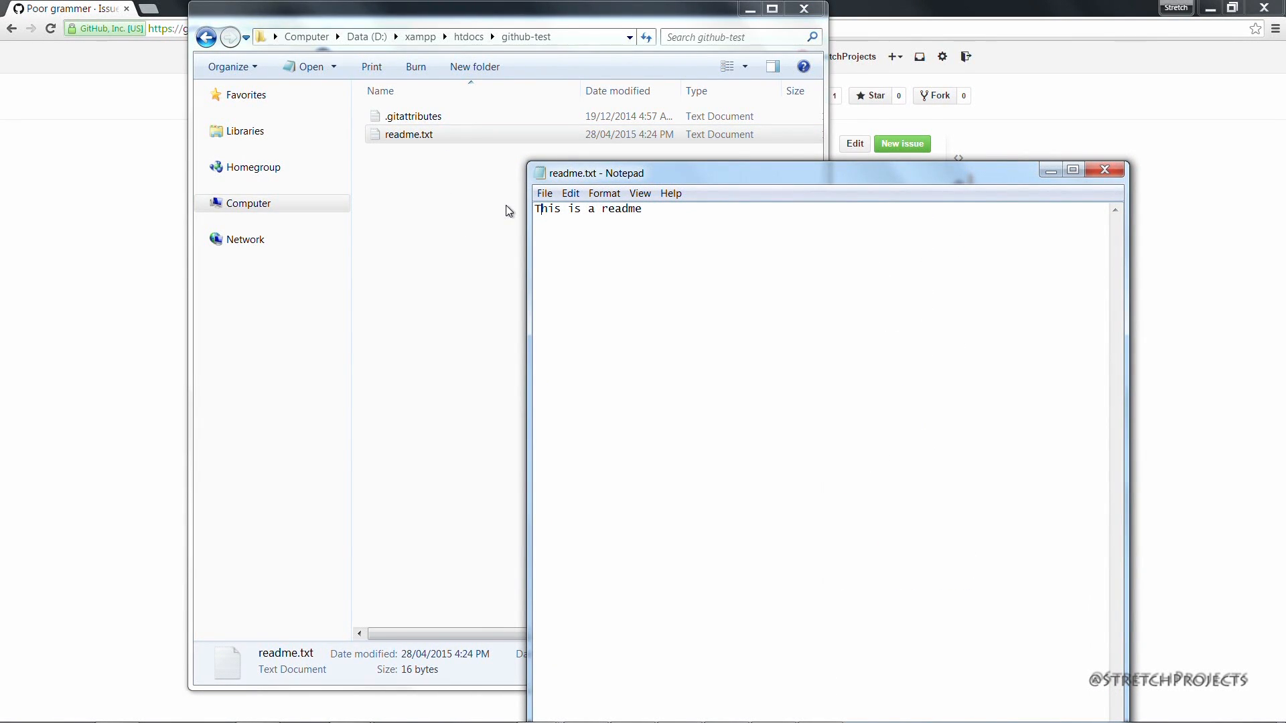
{"action": "key", "text": "ctrl+Right"}
{"action": "key", "text": "ctrl+Right"}
{"action": "key", "text": "ctrl+s"}
{"action": "left_click", "coordinate": [1114, 171]}
Switch to the GitHub desktop client, commit the readme.txt change to master with the summary "Changed to sentence case" and sync the repository
{"action": "key", "text": "alt+Tab"}
{"action": "left_click", "coordinate": [486, 156]}
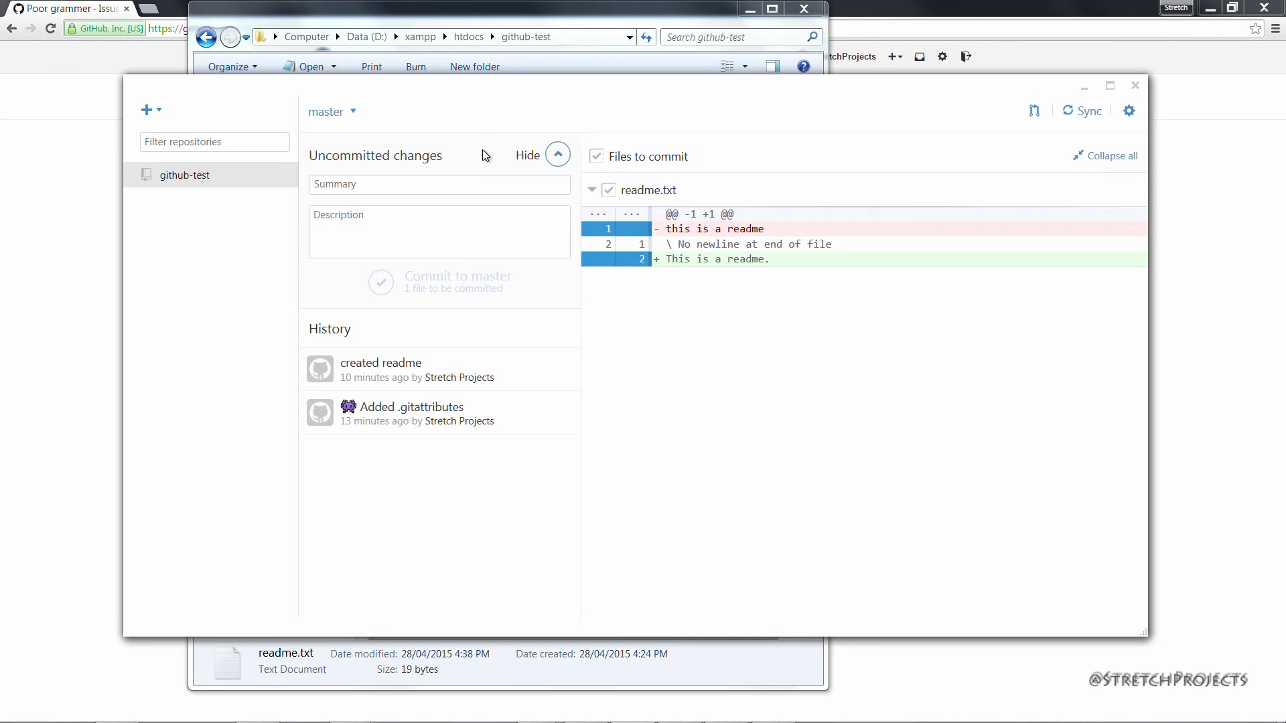
{"action": "type", "text": "Changed to s"}
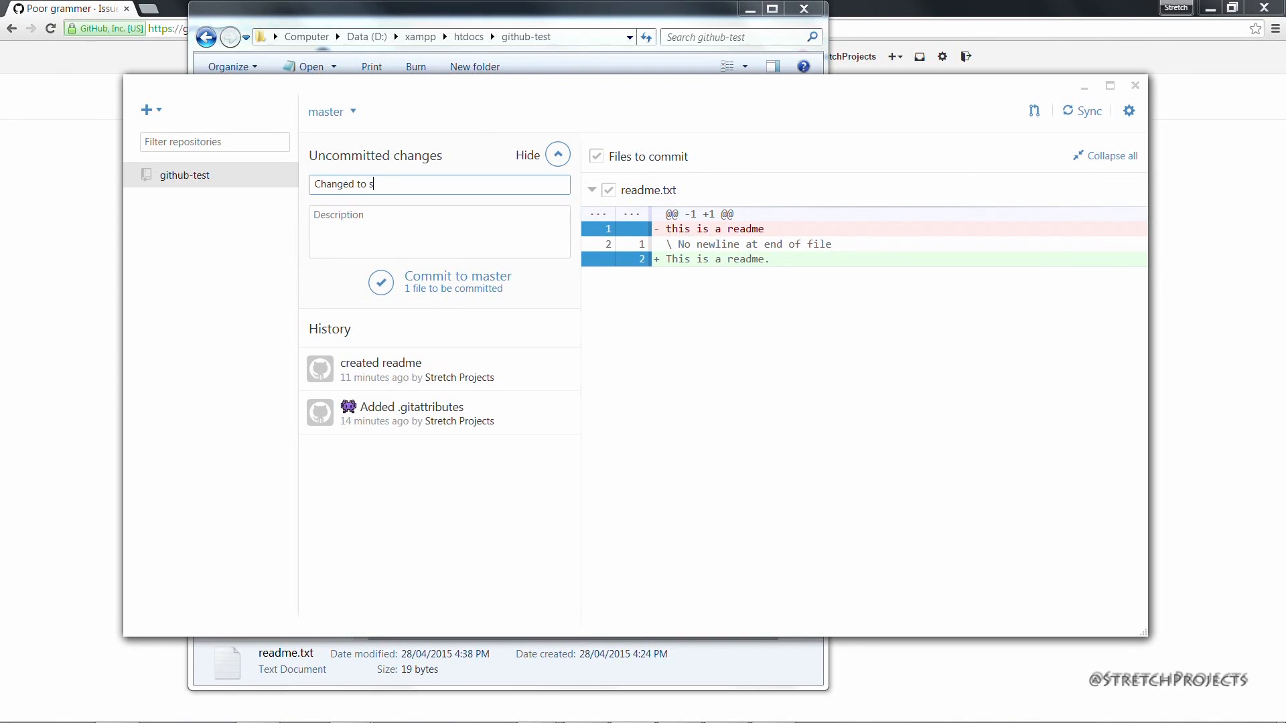
{"action": "type", "text": "entence case"}
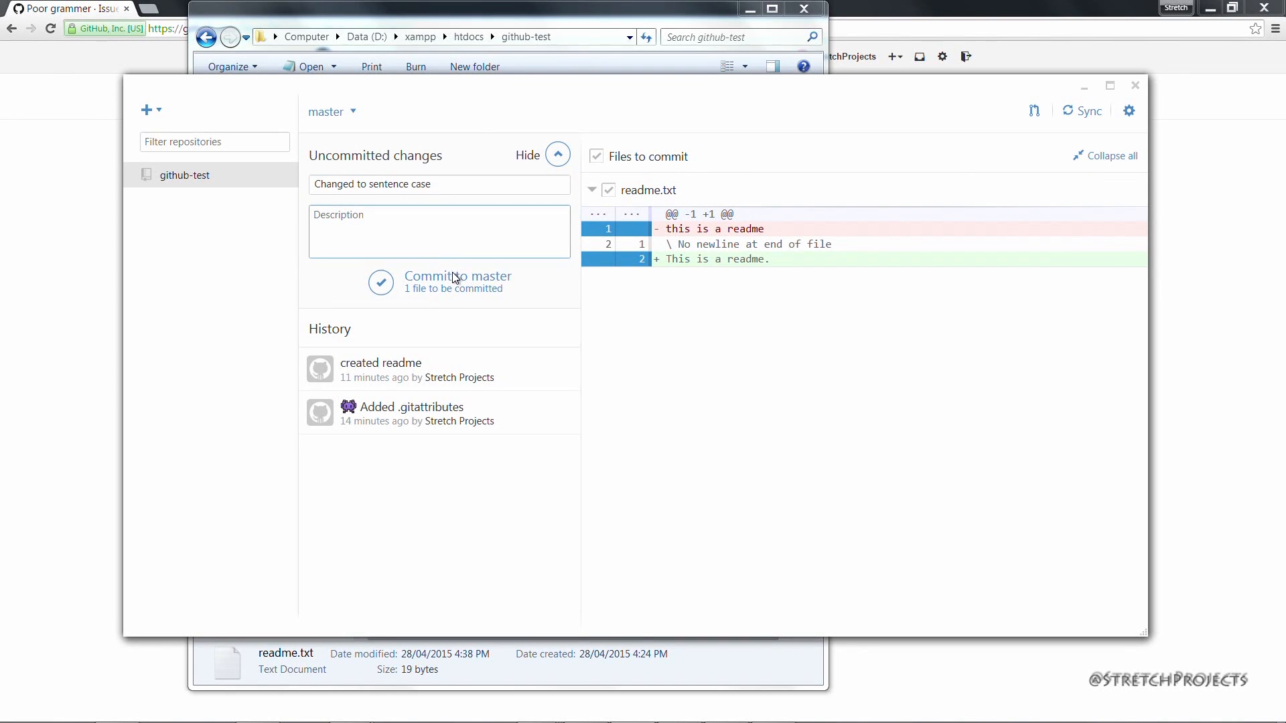
{"action": "left_click", "coordinate": [452, 275]}
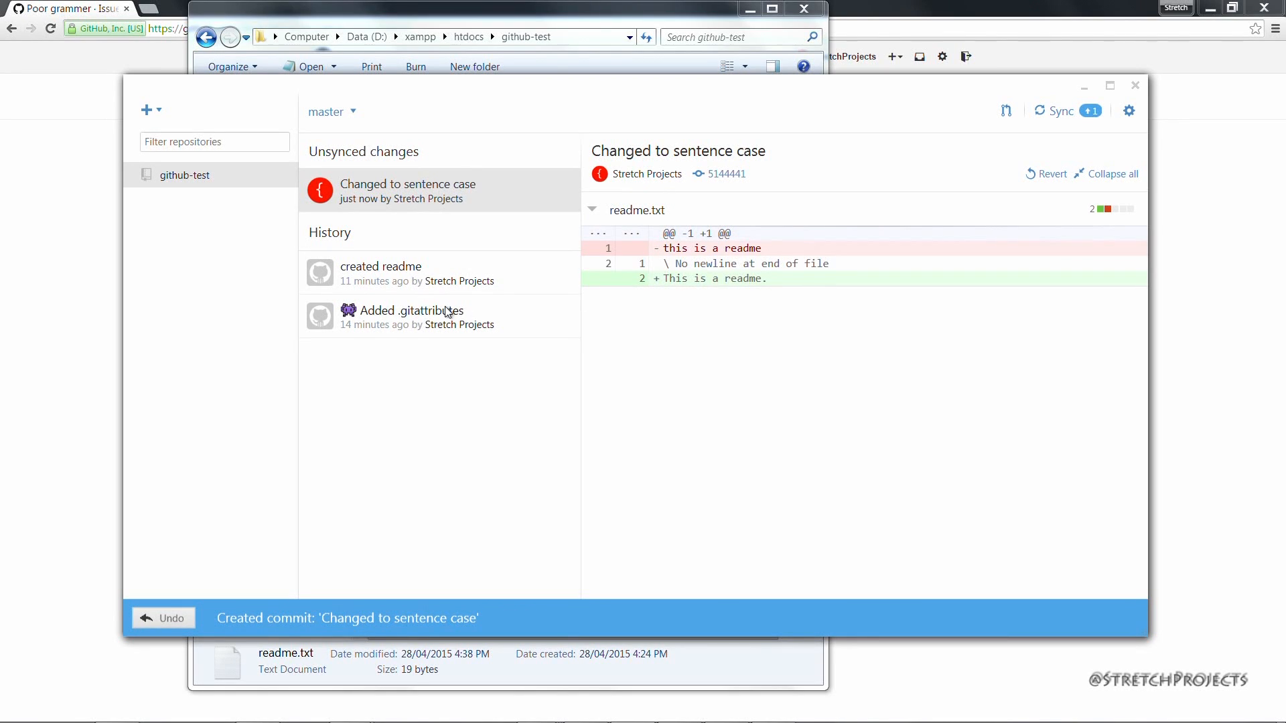
{"action": "left_click", "coordinate": [1090, 113]}
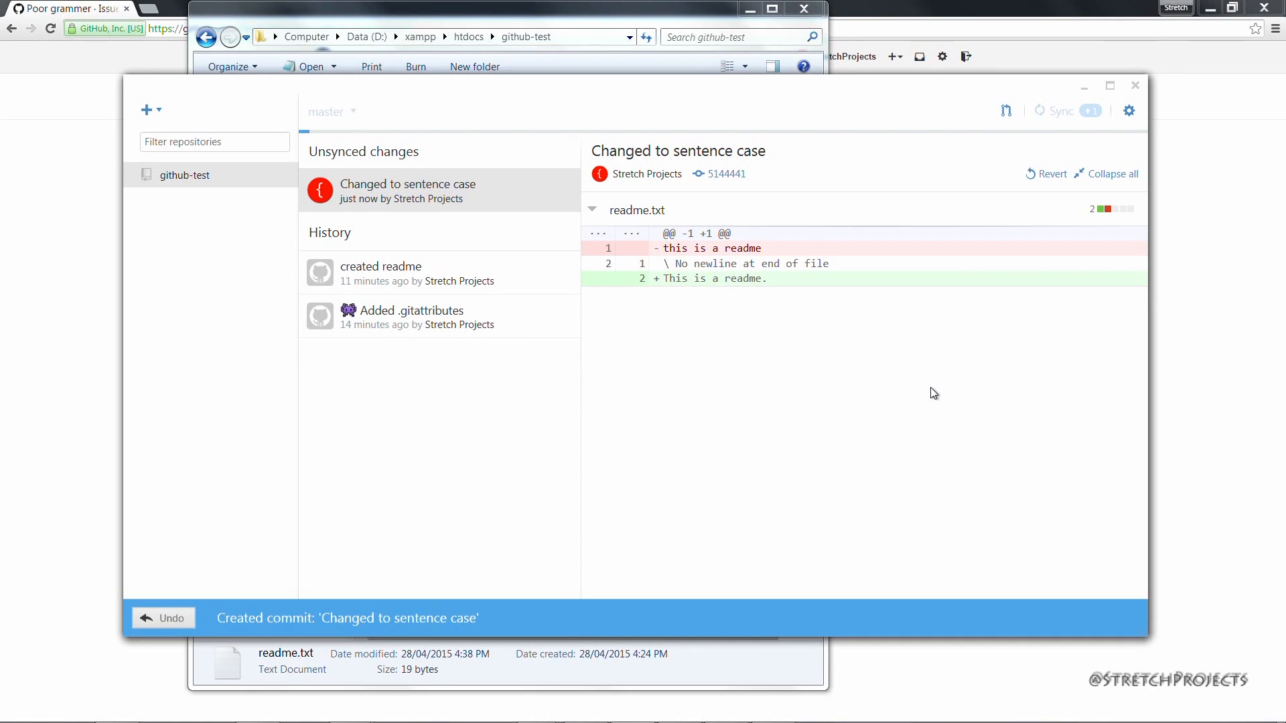
Return to the issue page in the browser, open the github-test repository in a new tab and open its "Changed to sentence case" commit
{"action": "left_click", "coordinate": [1191, 401]}
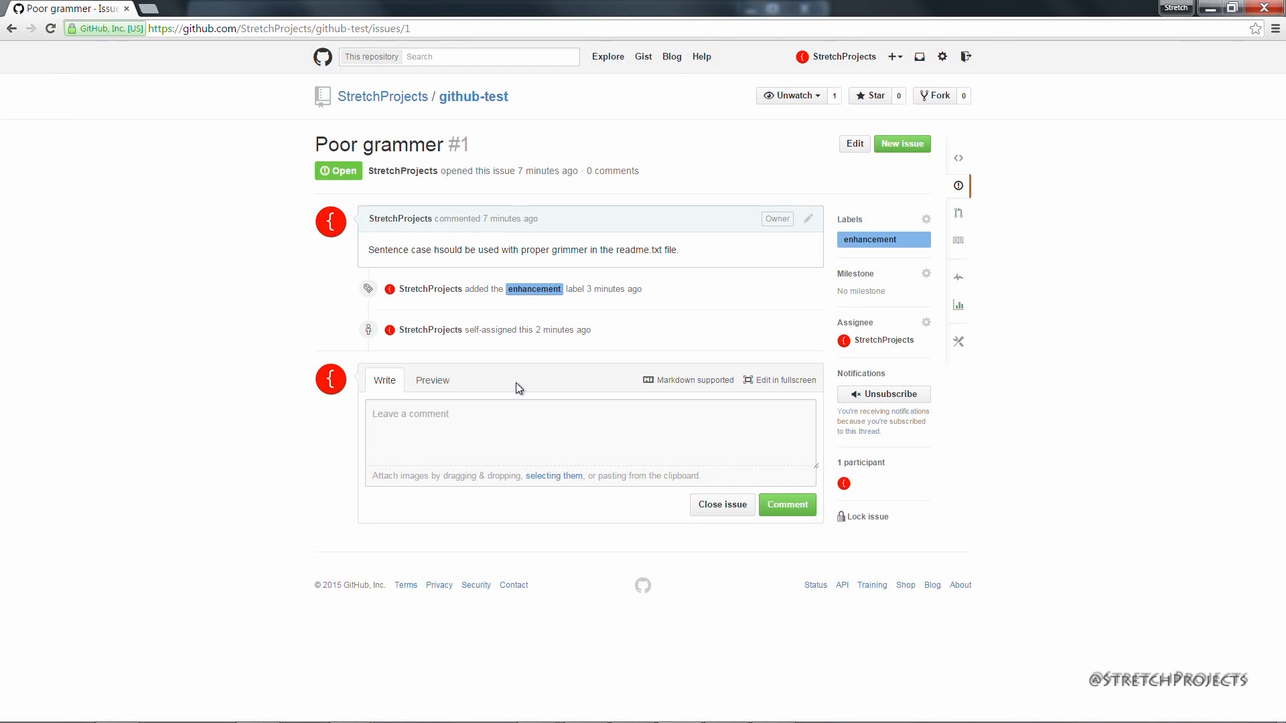
{"action": "right_click", "coordinate": [489, 100]}
{"action": "left_click", "coordinate": [516, 107]}
{"action": "key", "text": "ctrl+Tab"}
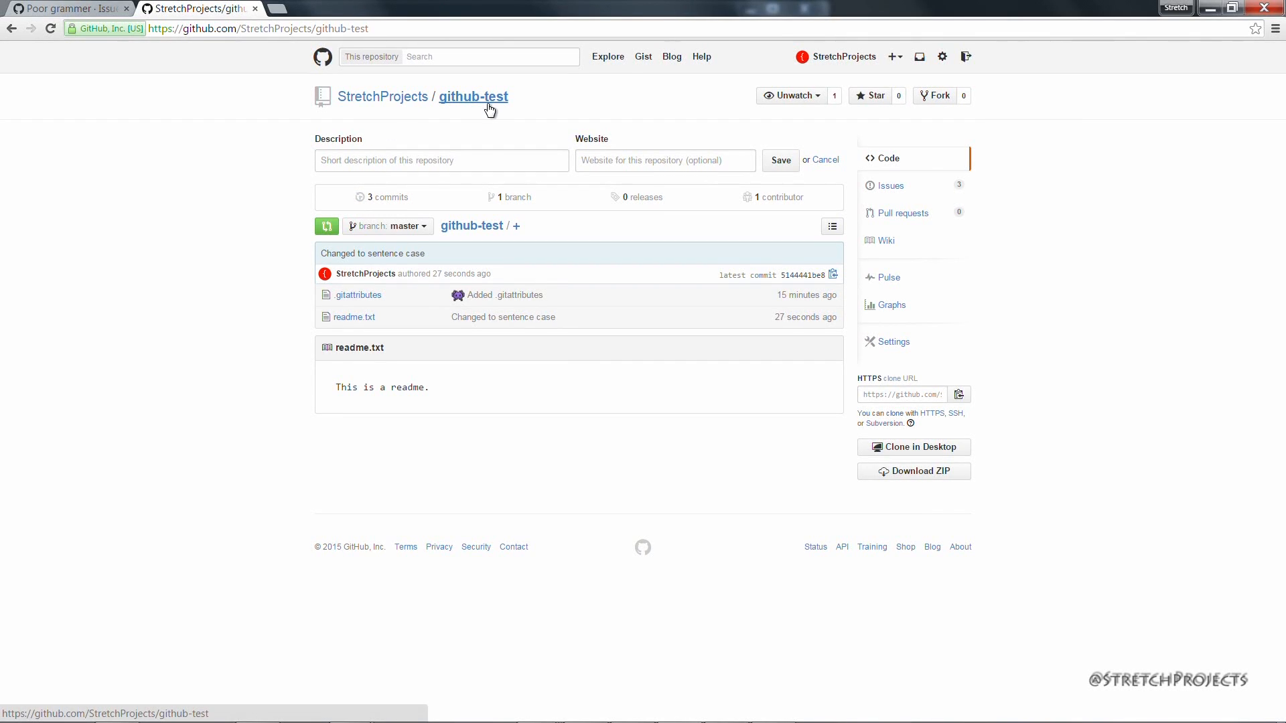
{"action": "left_click", "coordinate": [393, 196]}
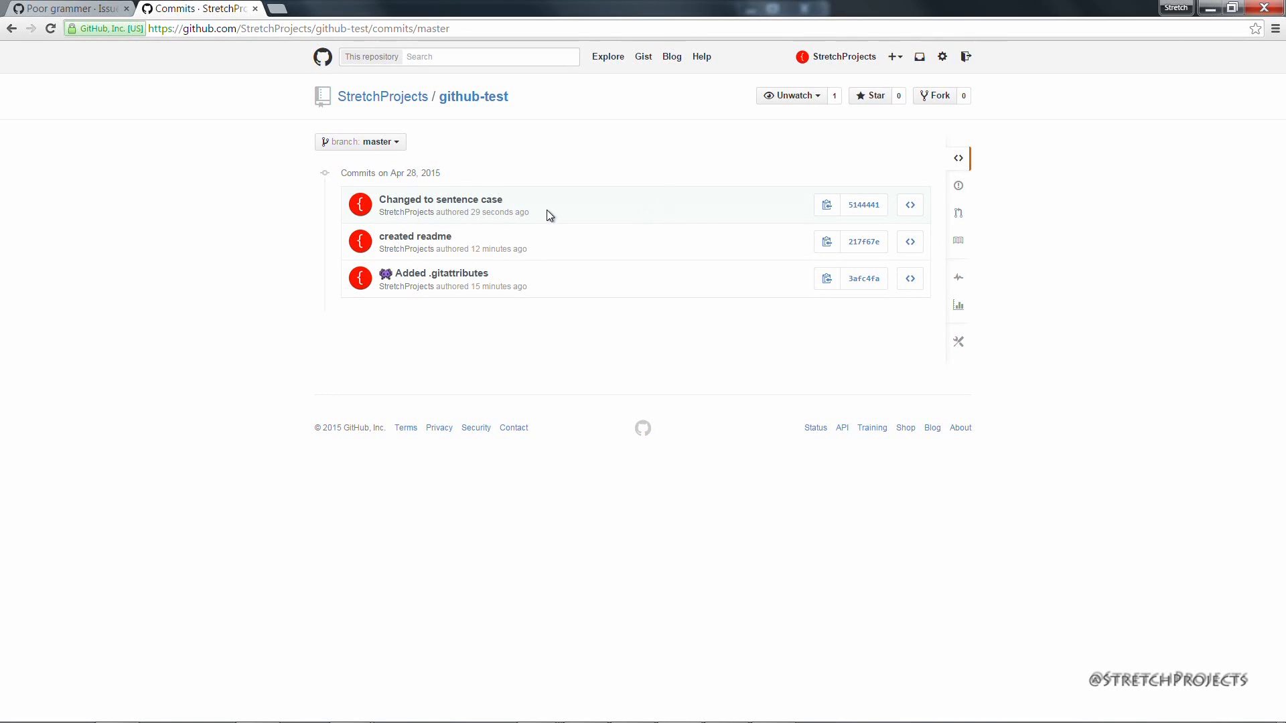
{"action": "left_click", "coordinate": [472, 201]}
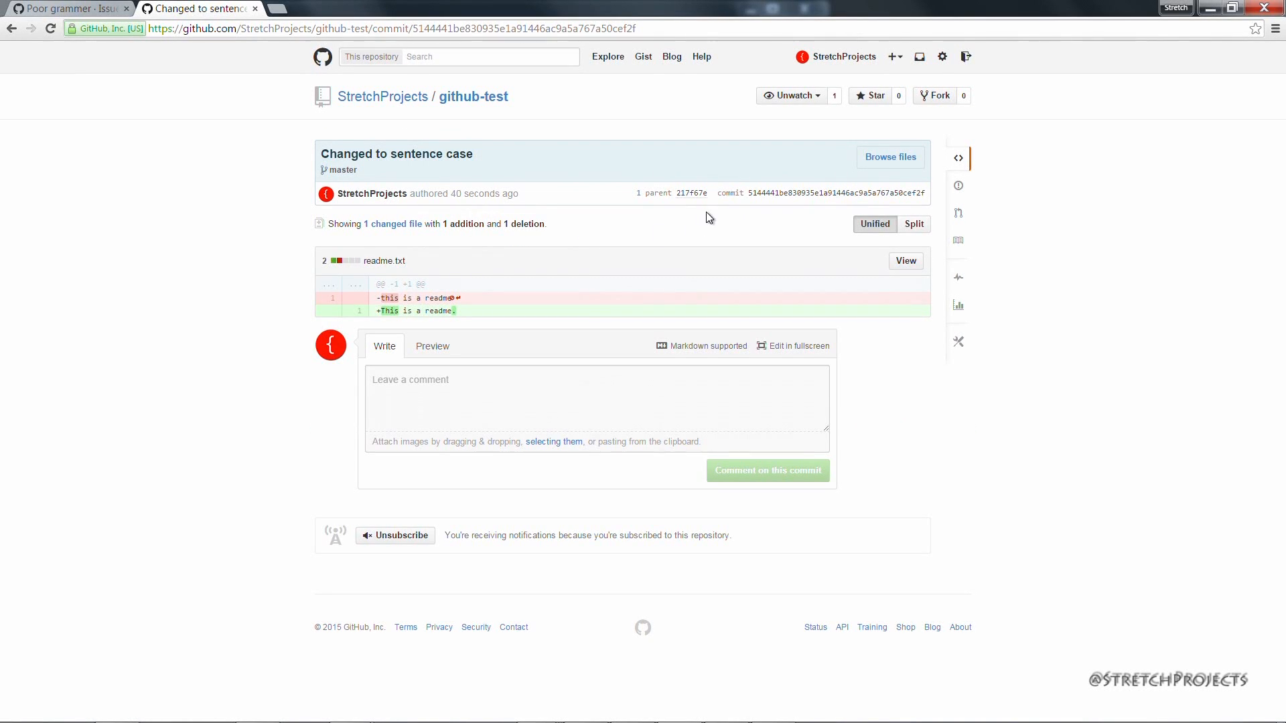
Copy the full hash of the "Changed to sentence case" commit
{"action": "left_click_drag", "start_coordinate": [749, 194], "coordinate": [927, 193]}
{"action": "key", "text": "ctrl+c"}
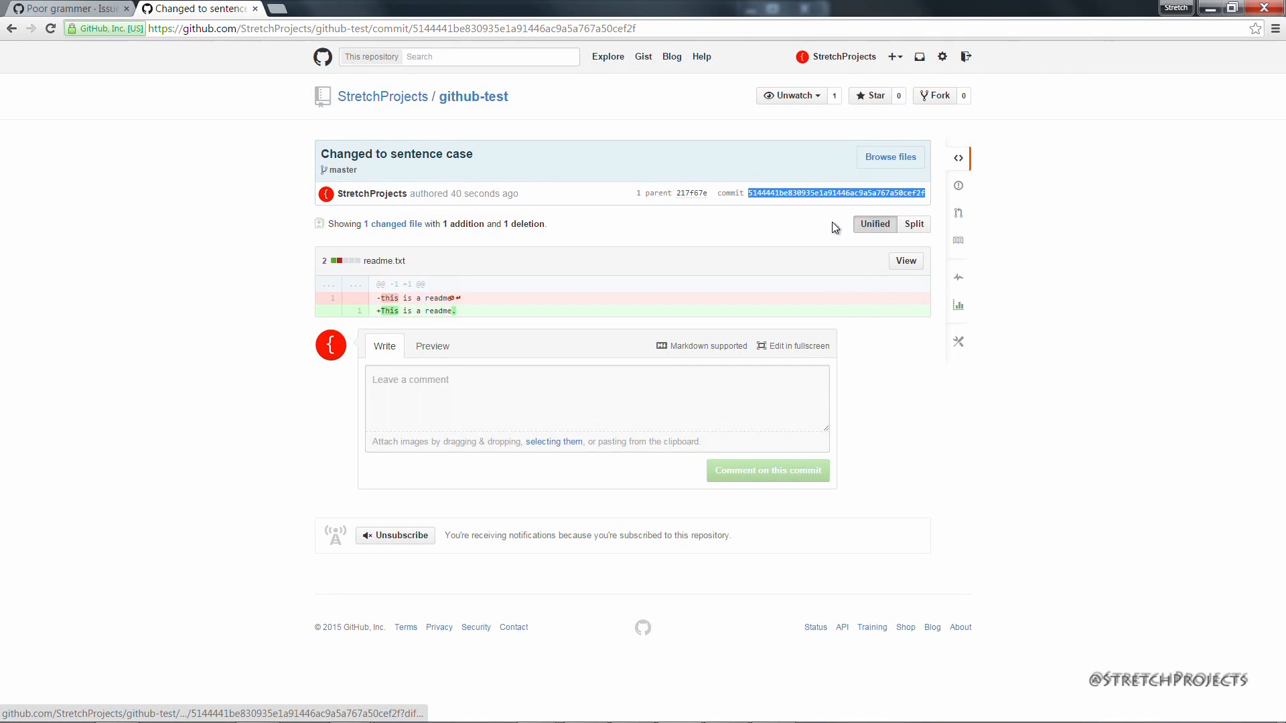
{"action": "left_click", "coordinate": [773, 226]}
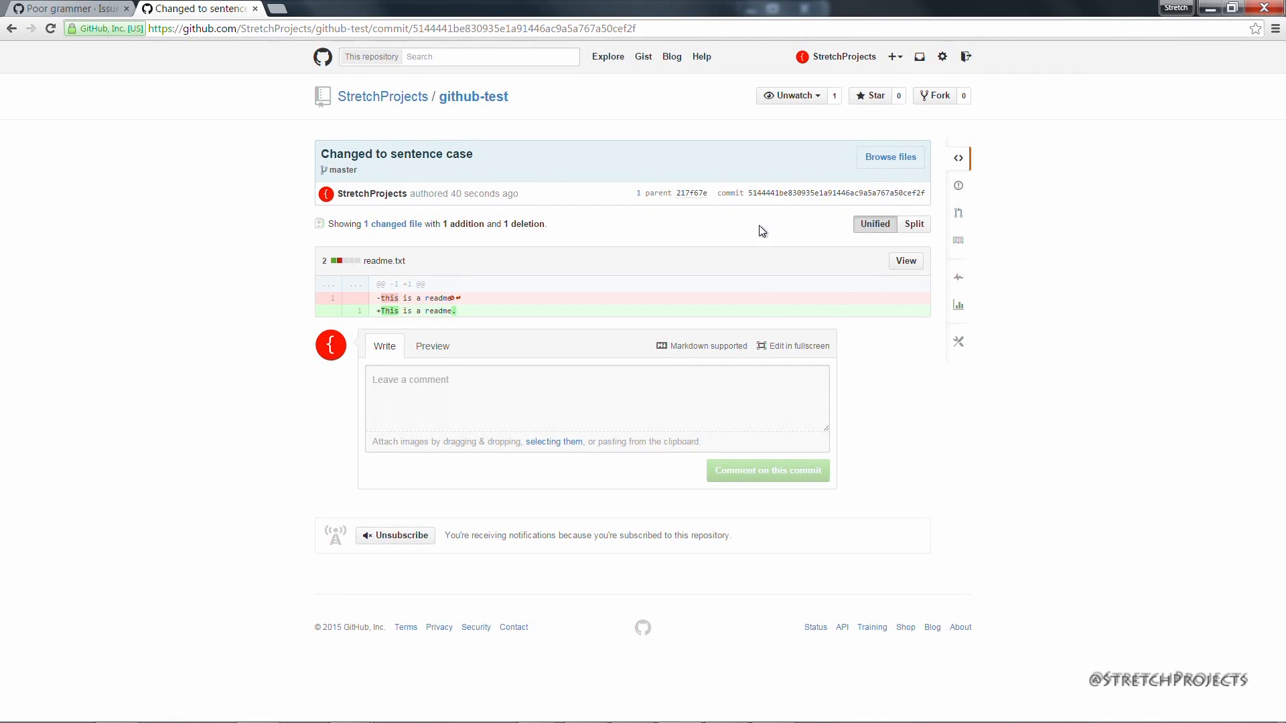
Close the "Poor grammer" issue with the comment "Close as per" followed by the copied commit hash
{"action": "left_click", "coordinate": [71, 9]}
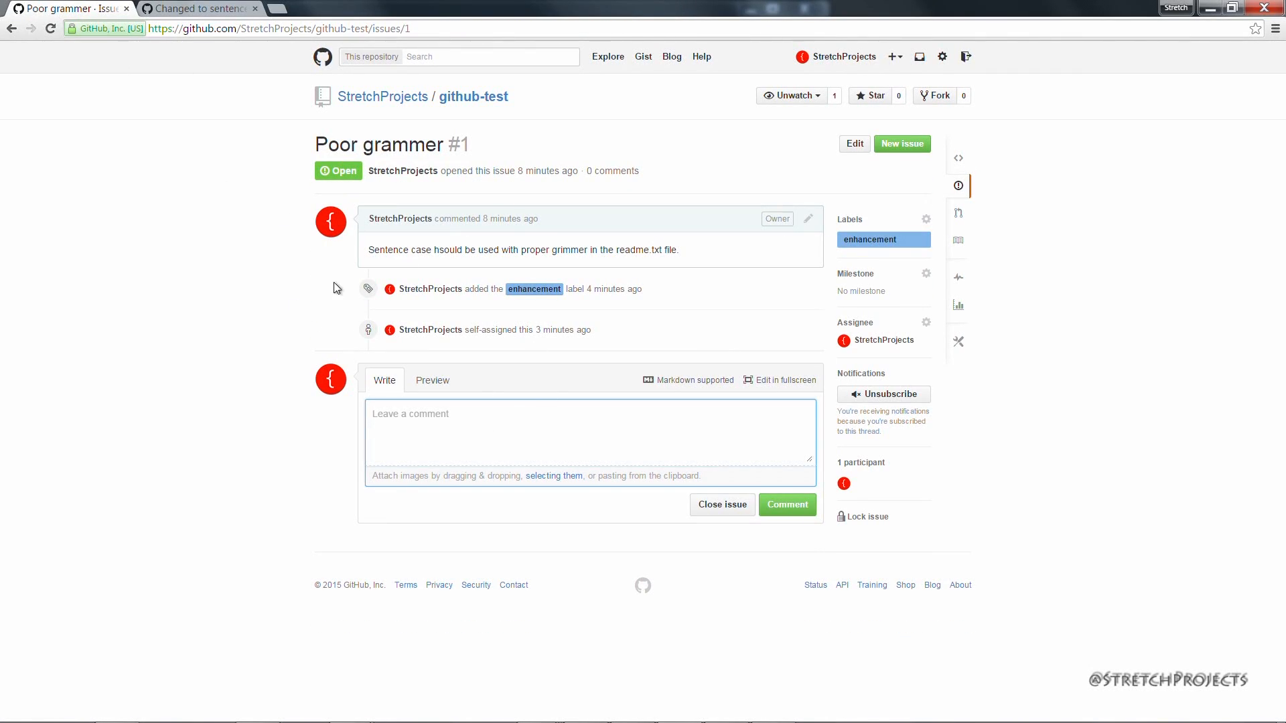
{"action": "left_click", "coordinate": [507, 438]}
{"action": "type", "text": "Close as per"}
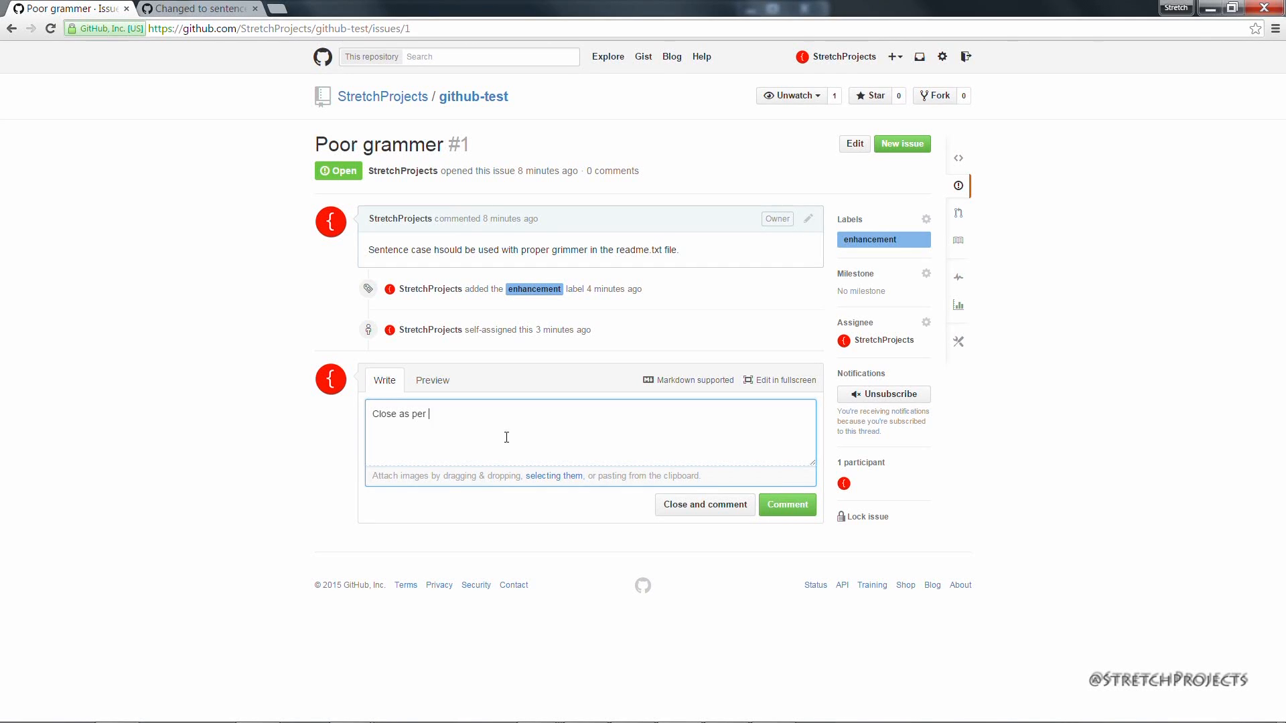
{"action": "key", "text": "ctrl+v"}
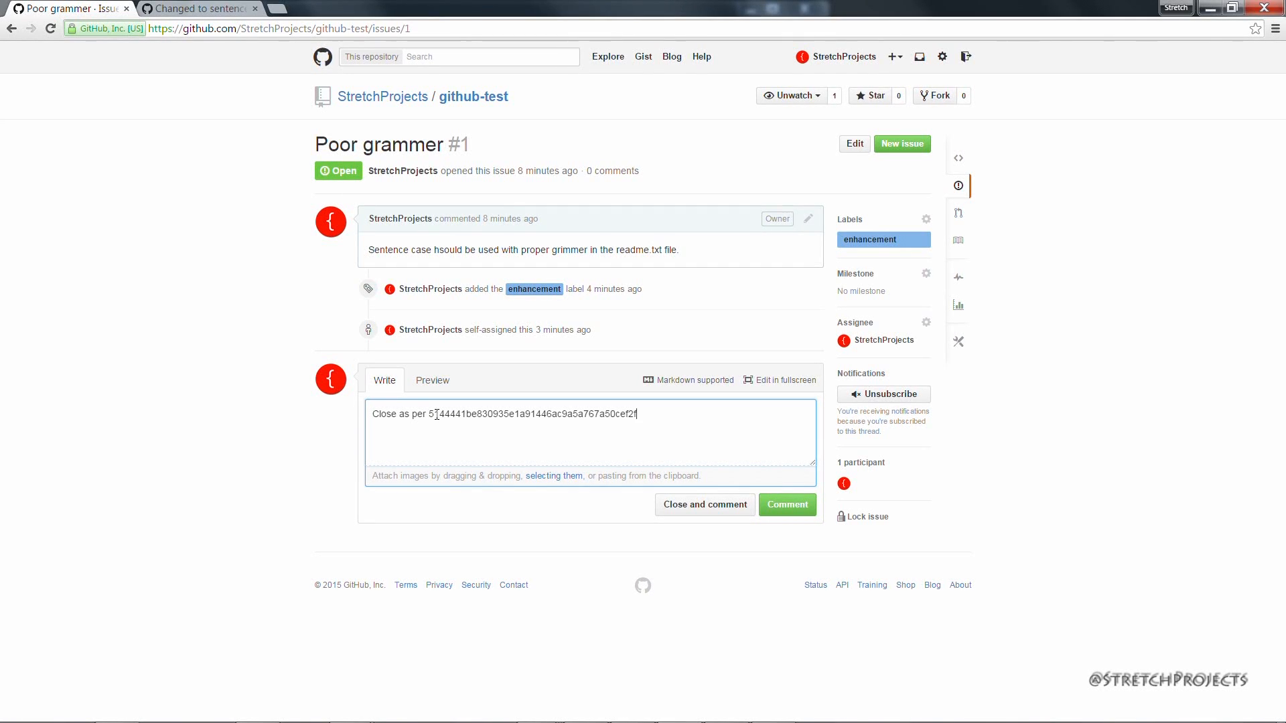
{"action": "double_click", "coordinate": [435, 415]}
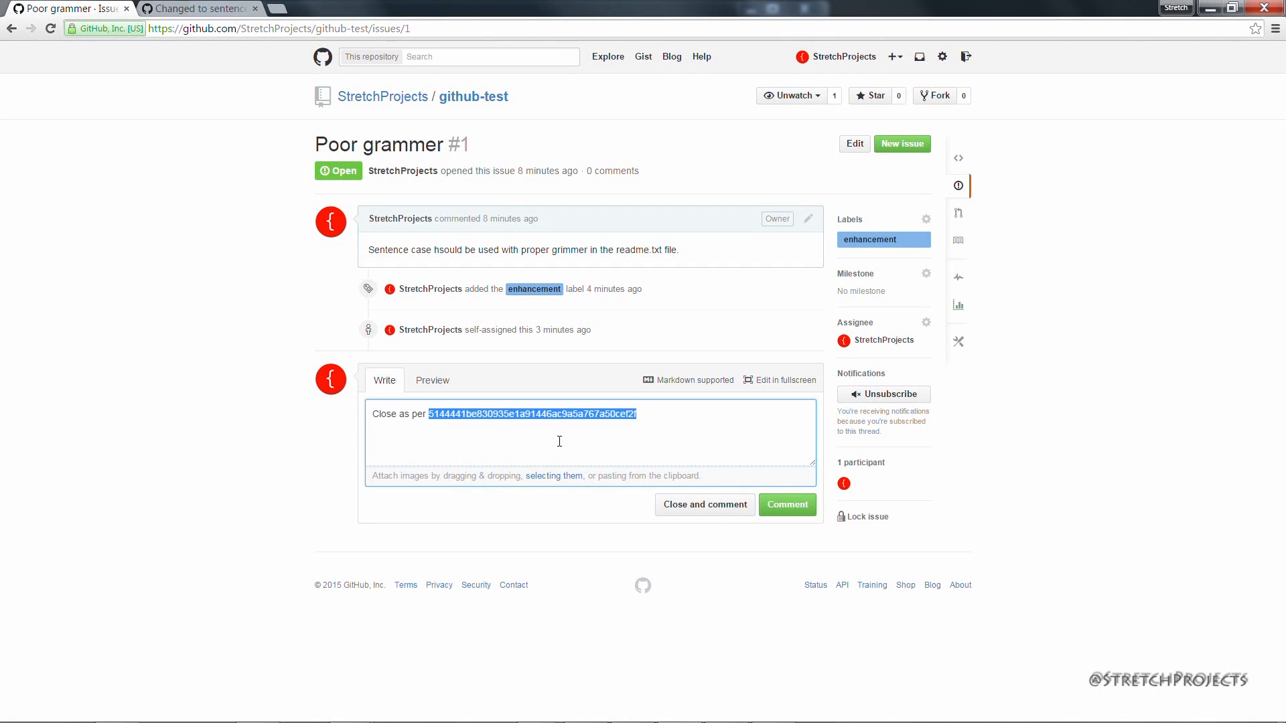
{"action": "left_click", "coordinate": [712, 507]}
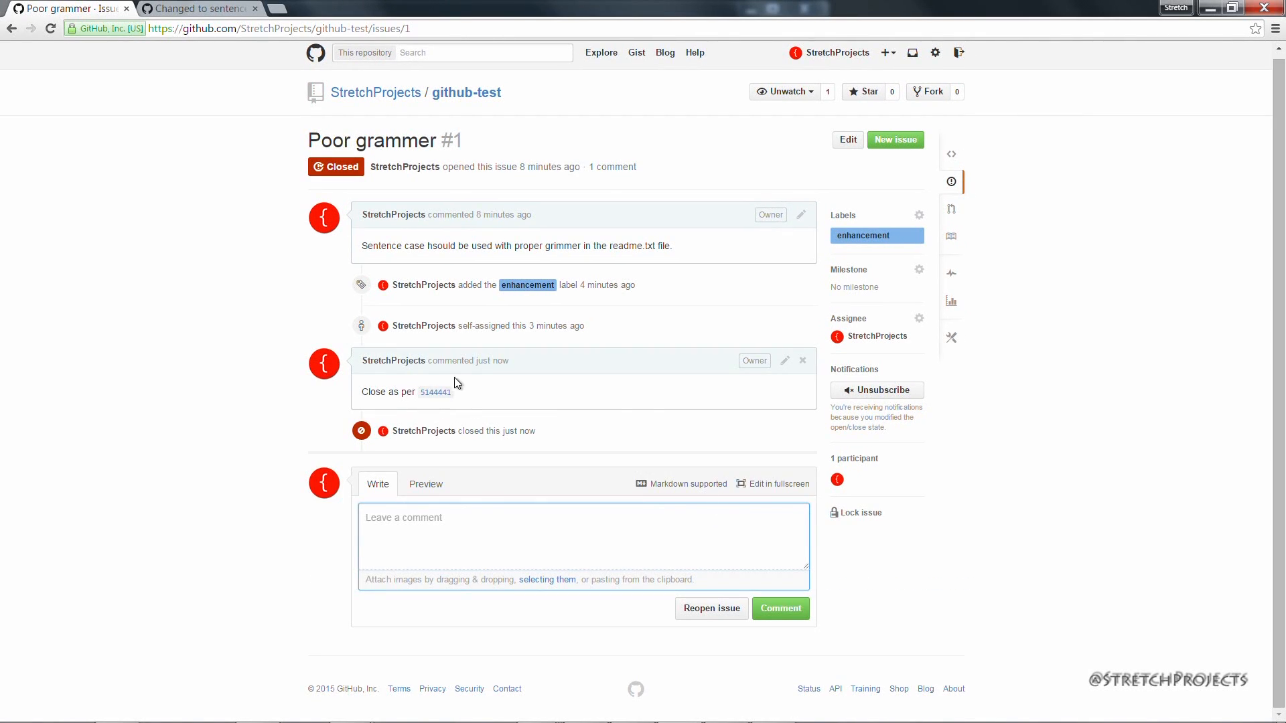
{"action": "left_click_drag", "start_coordinate": [369, 391], "coordinate": [451, 393]}
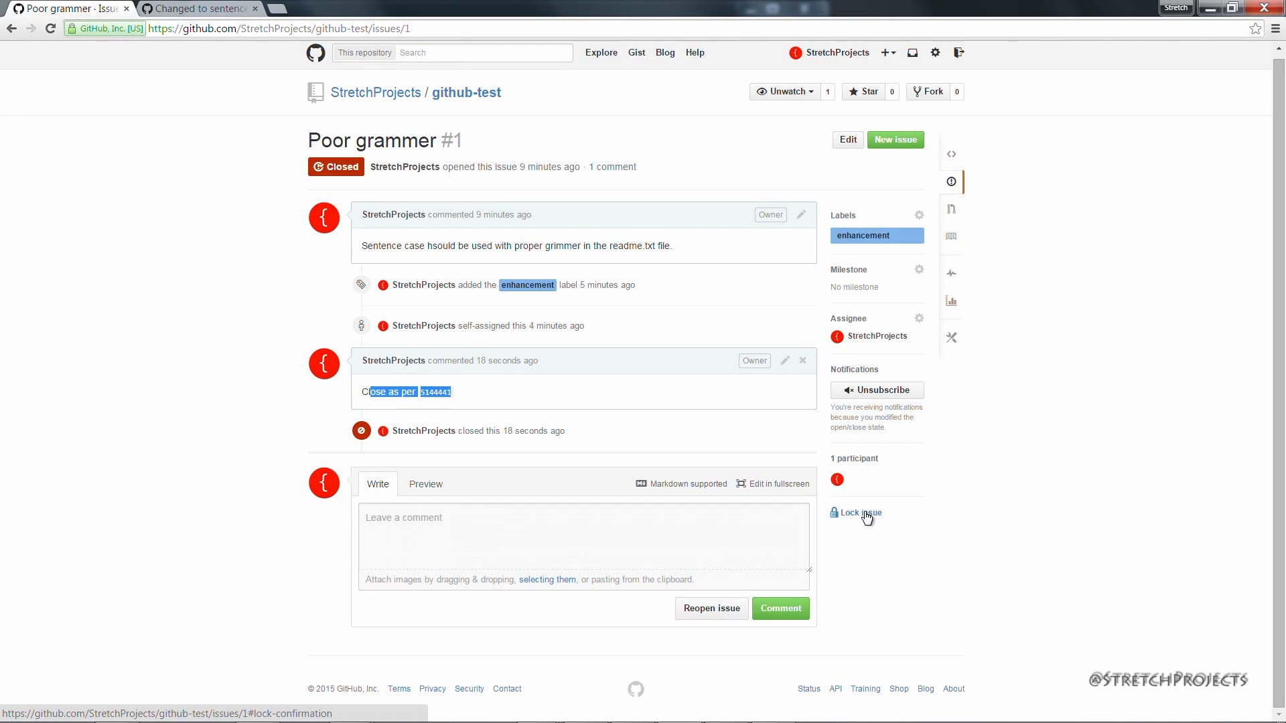
Check the repository's closed issues and return to the list of open ones
{"action": "left_click", "coordinate": [952, 183]}
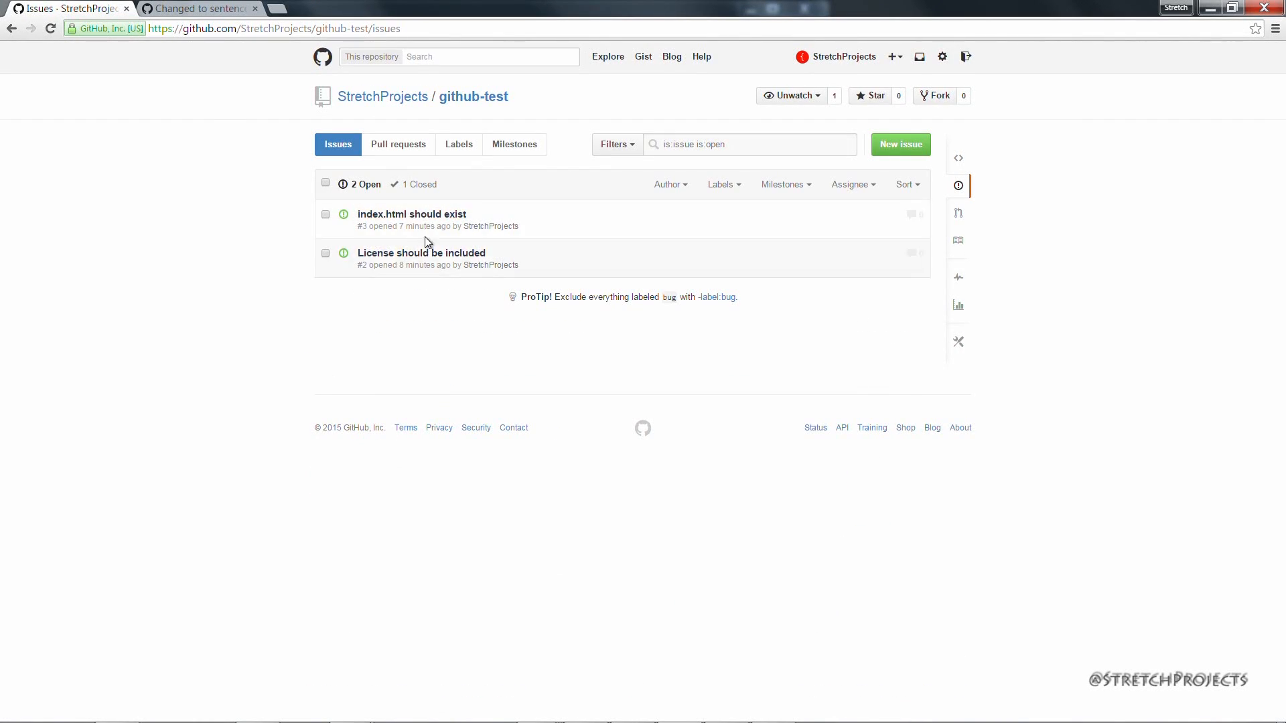
{"action": "left_click", "coordinate": [421, 186]}
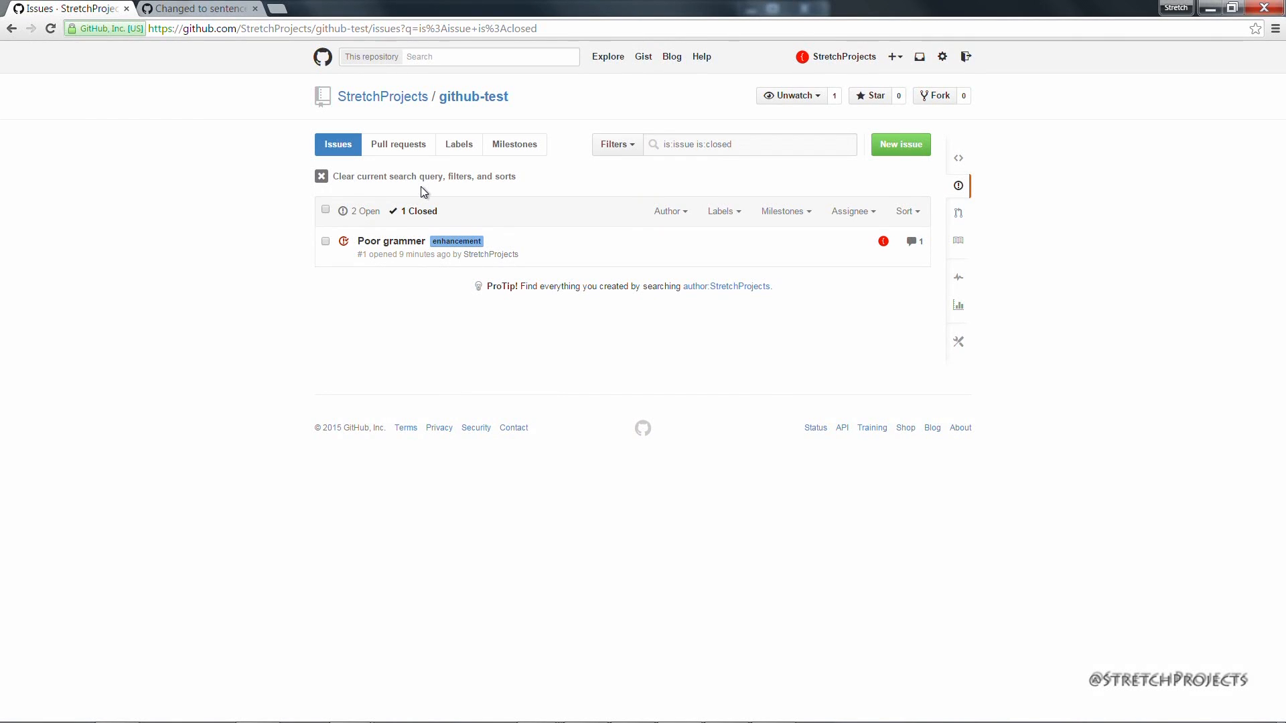
{"action": "left_click", "coordinate": [355, 211]}
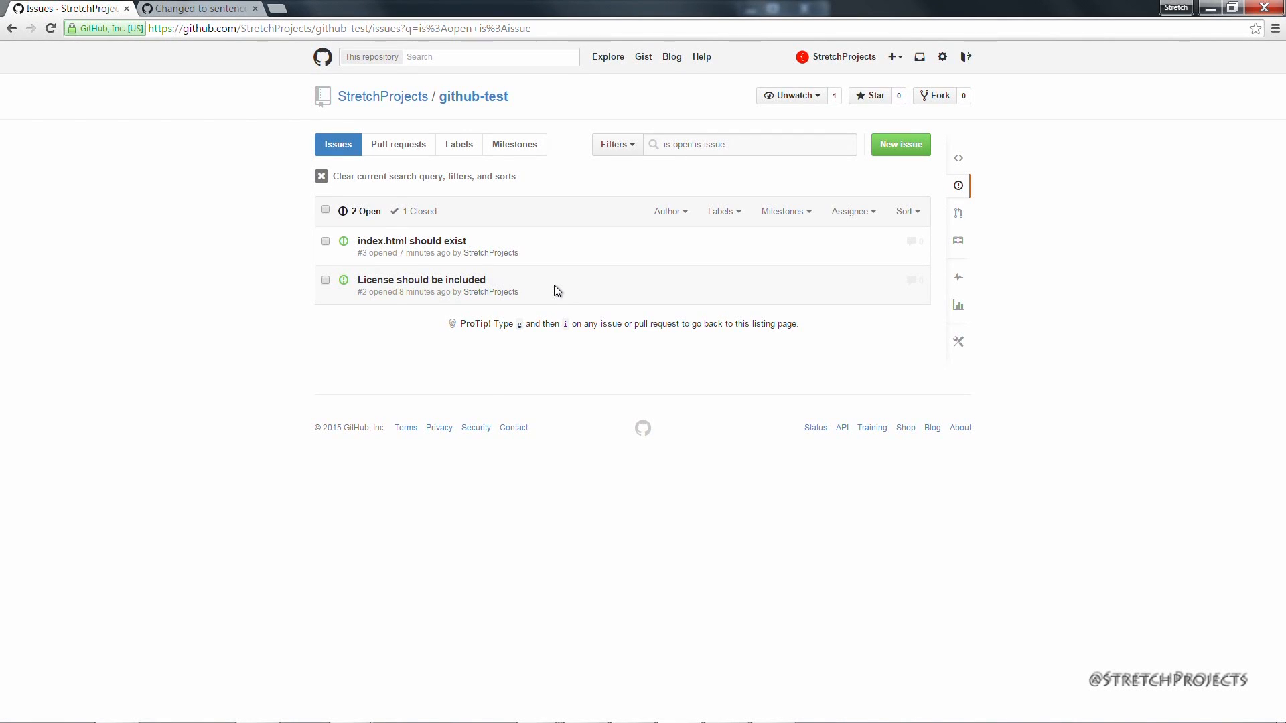
Assign the "License should be included" and "index.html should exist" issues to the repository owner's account
{"action": "left_click", "coordinate": [475, 282]}
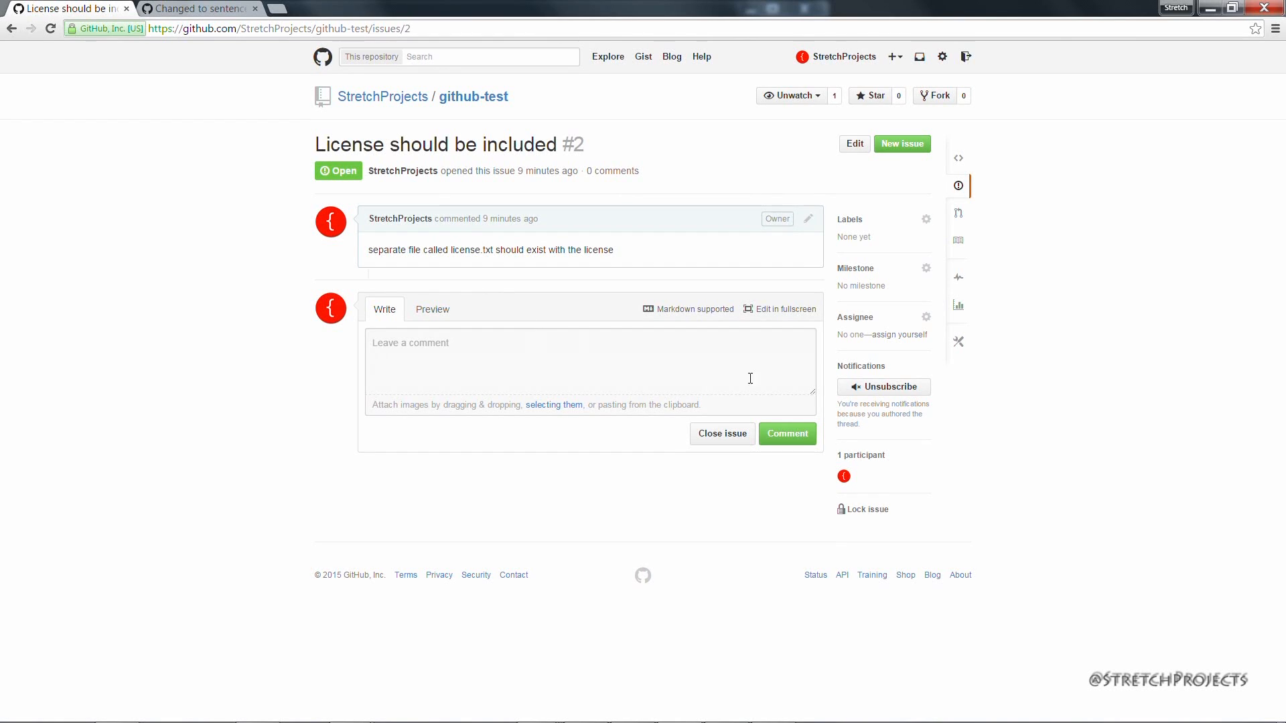
{"action": "left_click", "coordinate": [878, 338]}
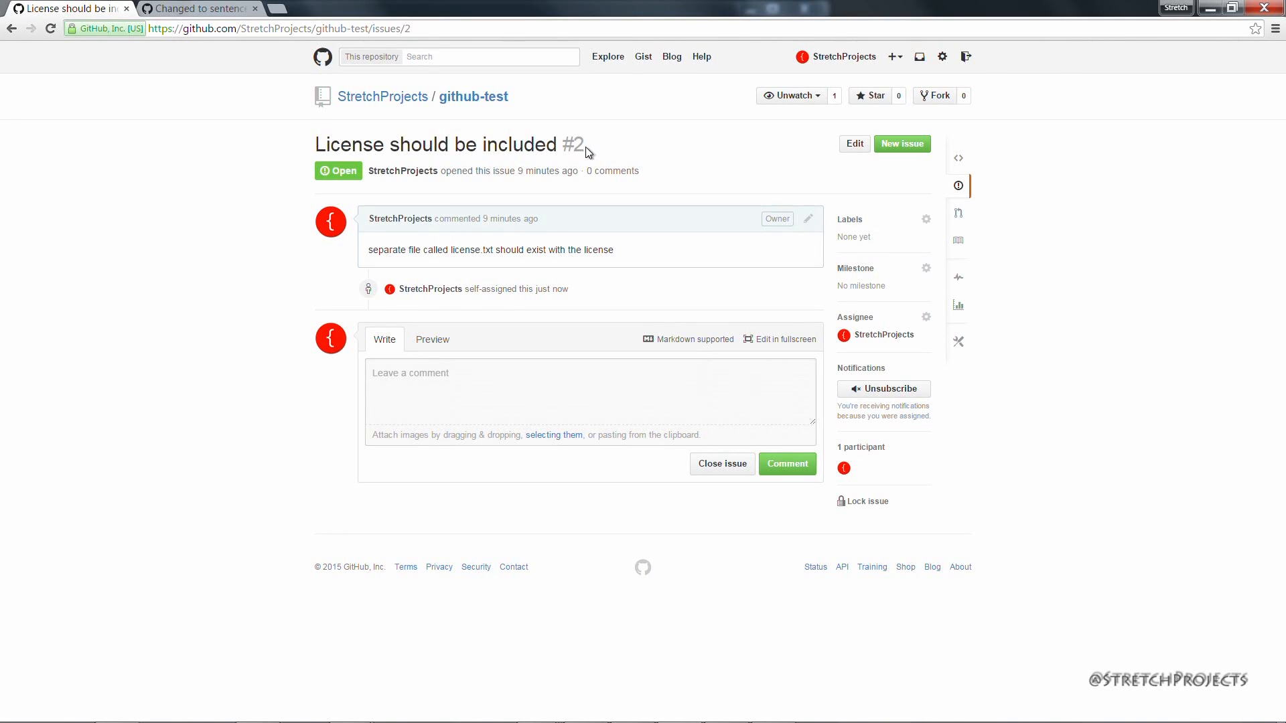
{"action": "left_click", "coordinate": [958, 187]}
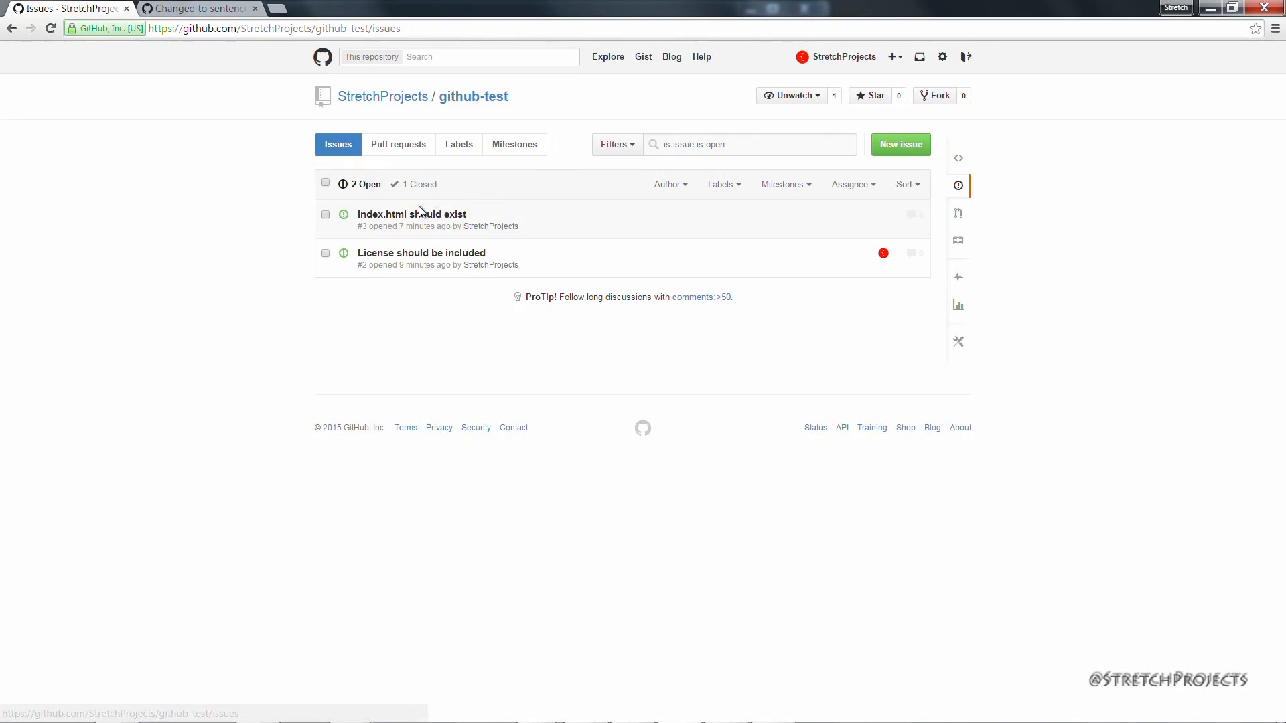
{"action": "left_click", "coordinate": [444, 215]}
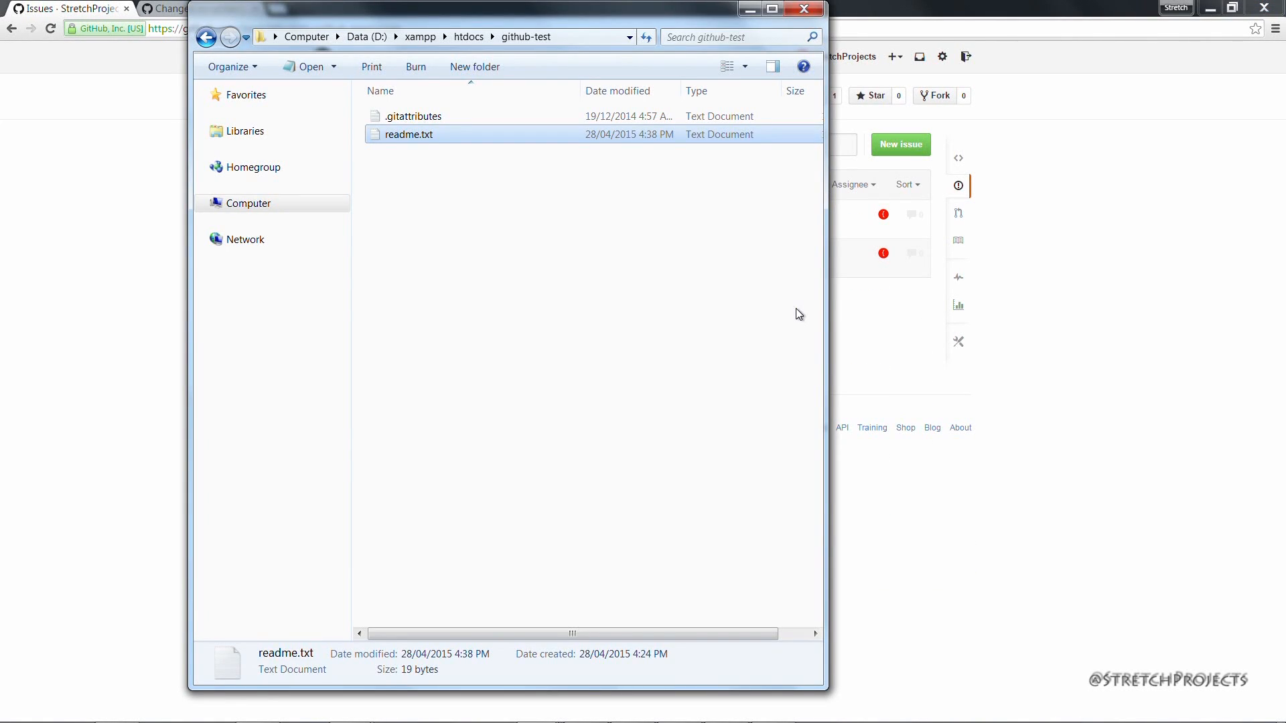
Create a new empty file named index.html in the local github-test folder
{"action": "right_click", "coordinate": [467, 215]}
{"action": "mouse_move", "coordinate": [525, 390]}
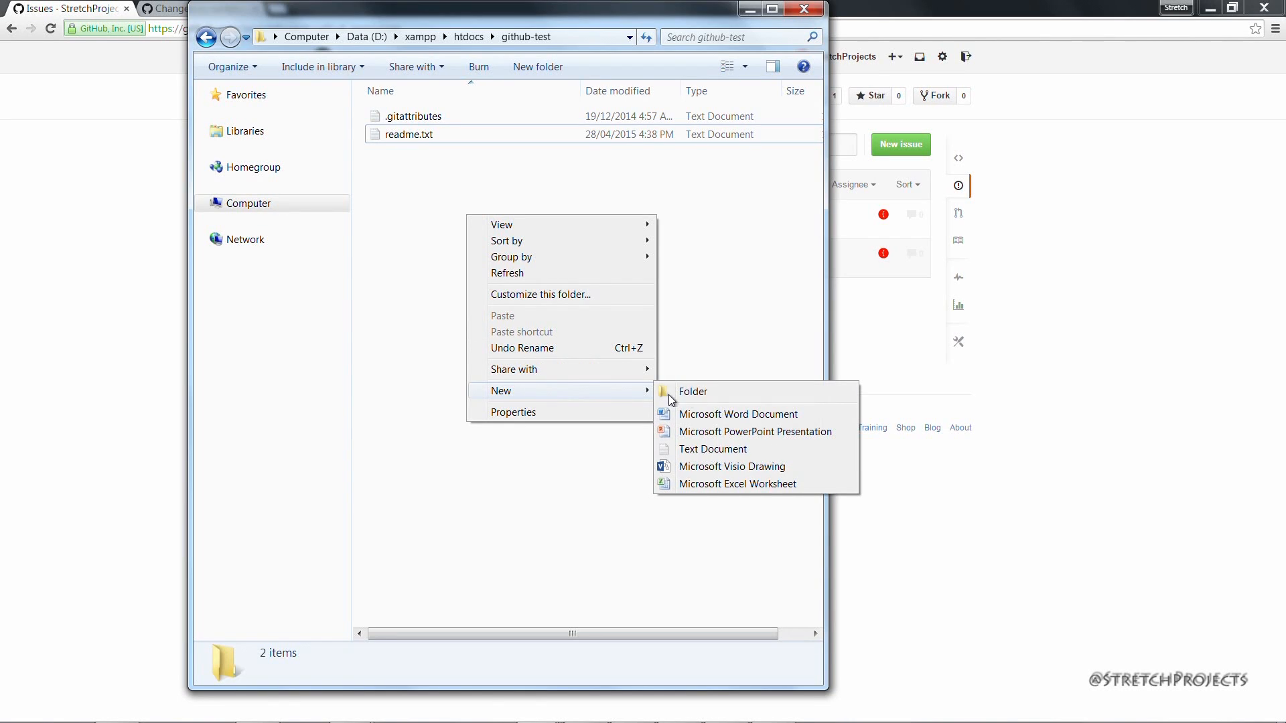
{"action": "left_click", "coordinate": [717, 449]}
{"action": "type", "text": "ind"}
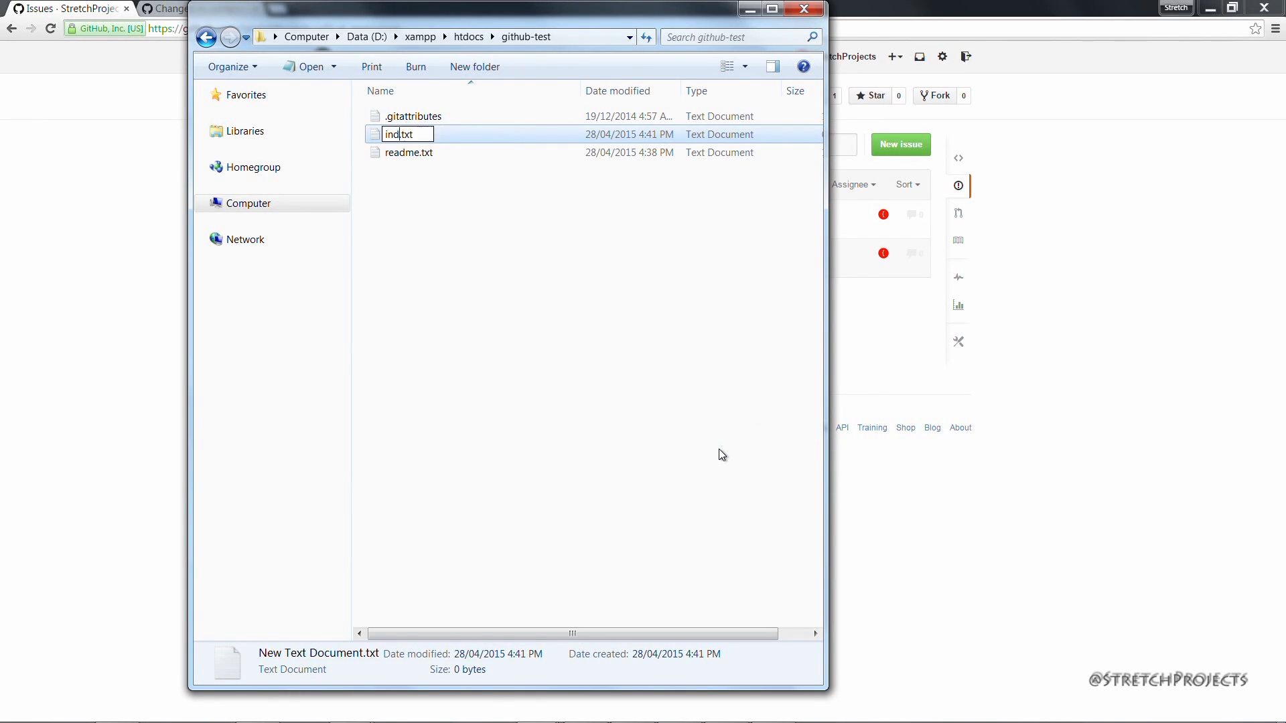
{"action": "type", "text": "exhtml"}
{"action": "key", "text": "shift+Home"}
{"action": "type", "text": "index.ht"}
{"action": "key", "text": "shift+End"}
{"action": "type", "text": "ml"}
{"action": "key", "text": "Return"}
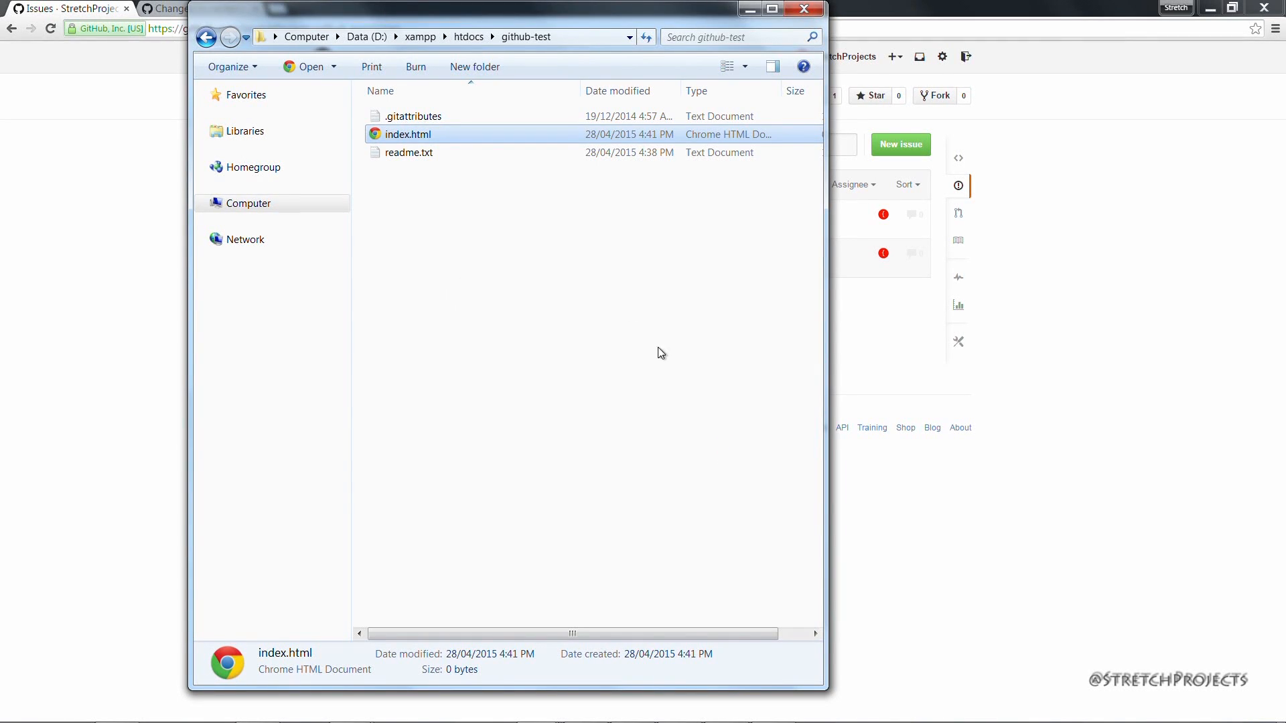
{"action": "left_click", "coordinate": [572, 247]}
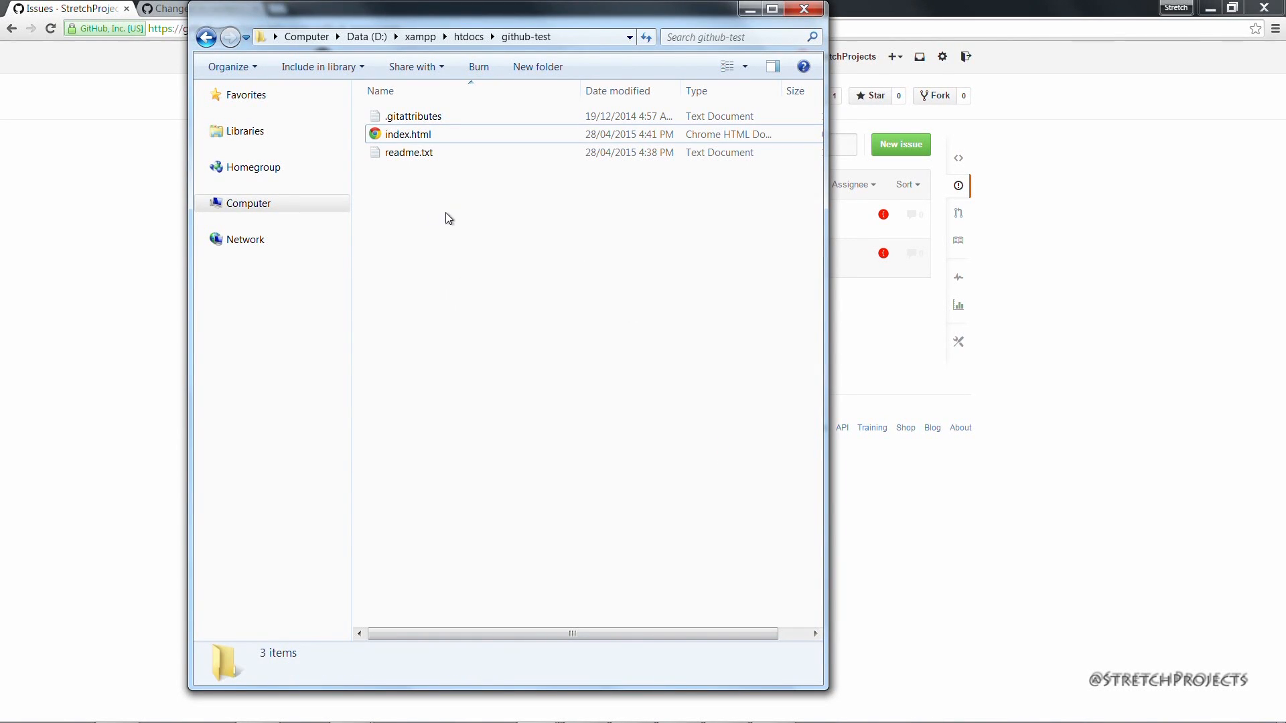
Create a new text document named license.txt in the github-test folder
{"action": "right_click", "coordinate": [413, 199]}
{"action": "mouse_move", "coordinate": [525, 373]}
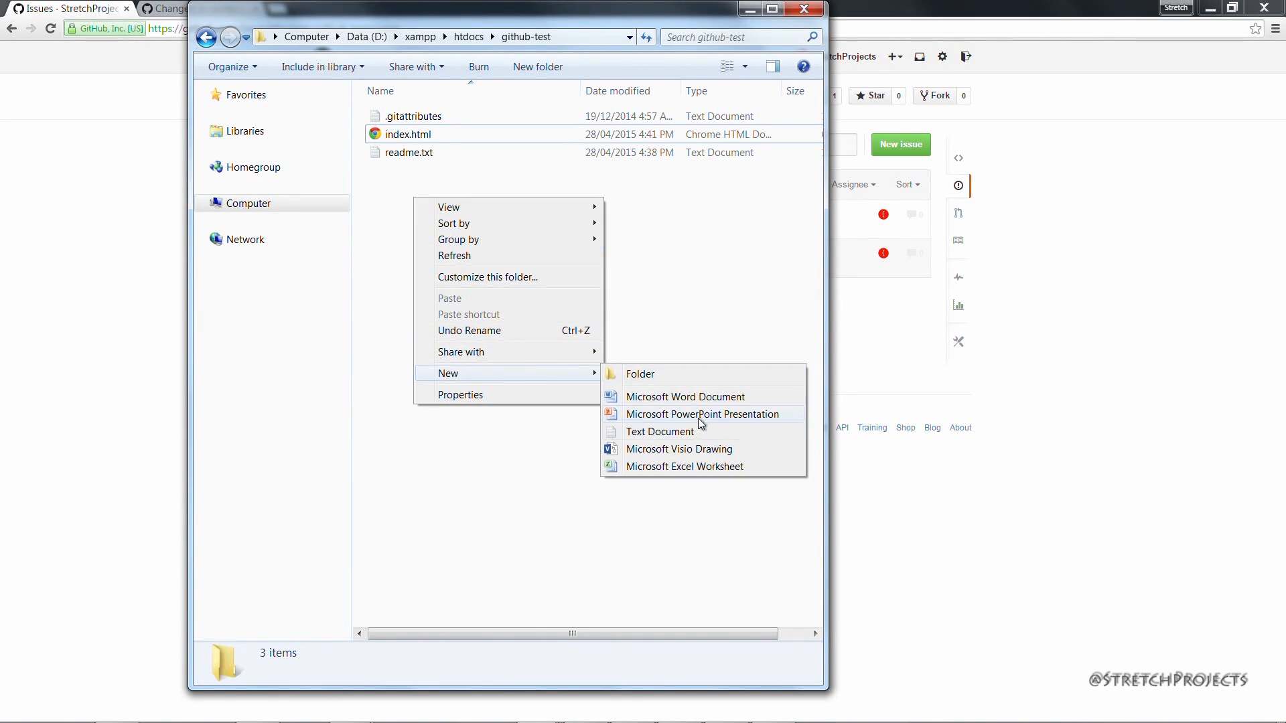
{"action": "left_click", "coordinate": [681, 430]}
{"action": "type", "text": "license"}
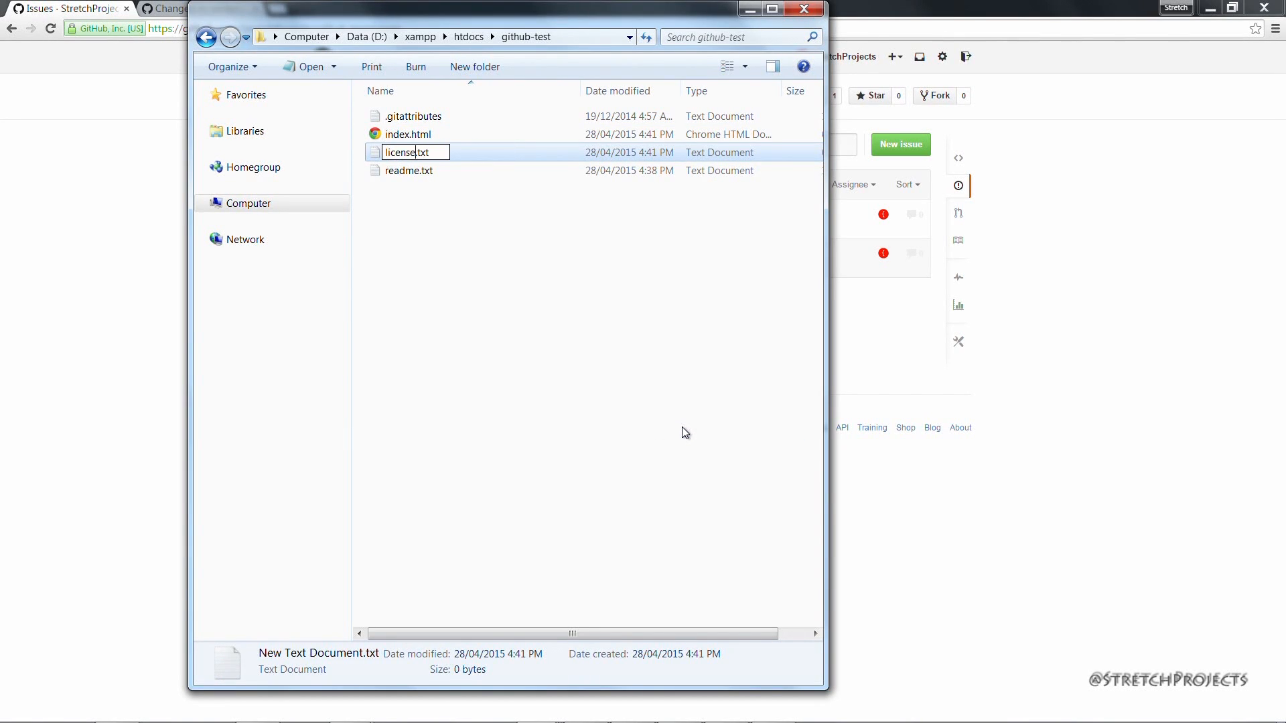
{"action": "key", "text": "Return"}
Open license.txt, write "This is free" in it, save and close the file, and put the folder window away
{"action": "key", "text": "Return"}
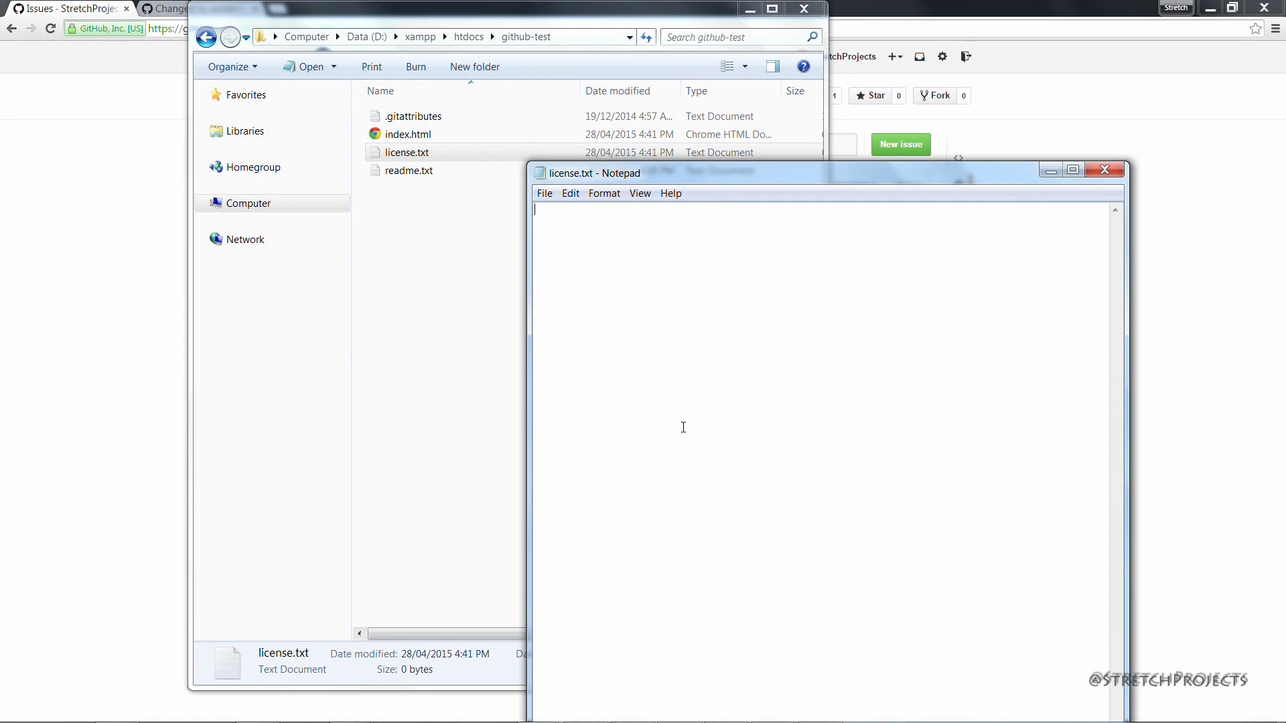
{"action": "type", "text": "This io"}
{"action": "key", "text": "BackSpace"}
{"action": "type", "text": "s fore"}
{"action": "key", "text": "BackSpace"}
{"action": "key", "text": "BackSpace"}
{"action": "key", "text": "BackSpace"}
{"action": "type", "text": "ree"}
{"action": "key", "text": "ctrl+s"}
{"action": "left_click", "coordinate": [1094, 174]}
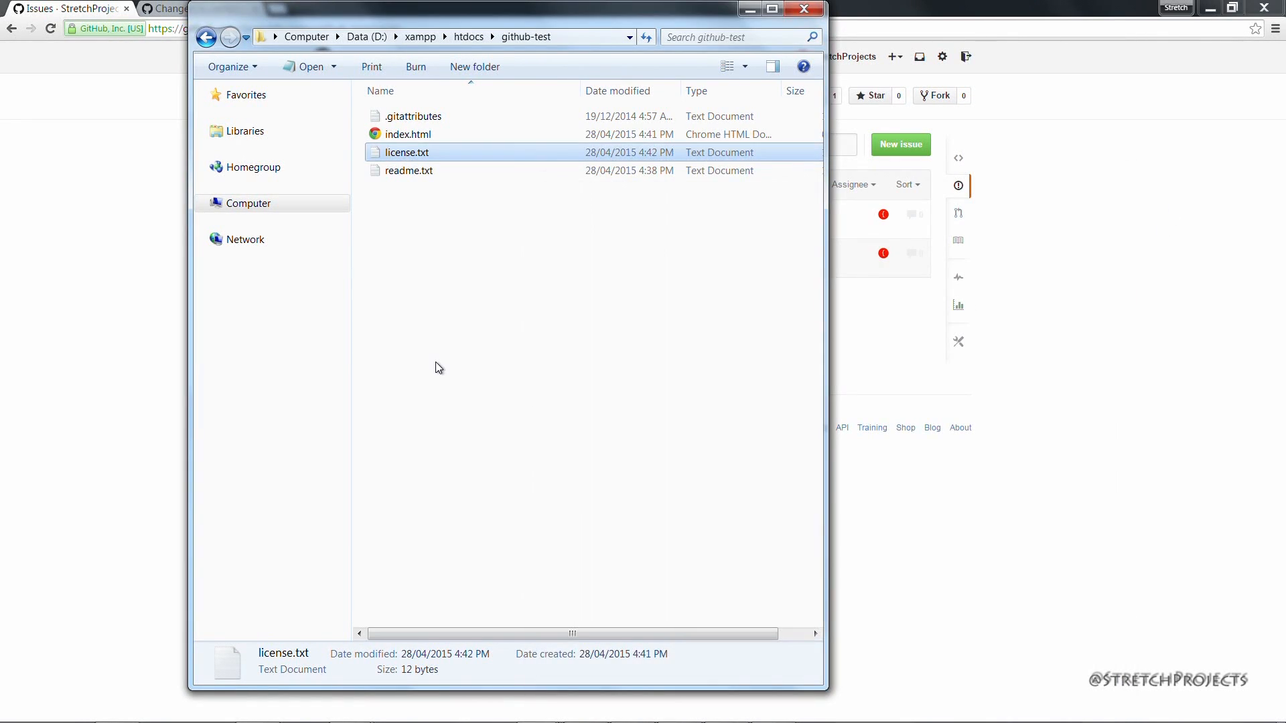
{"action": "left_click", "coordinate": [435, 361]}
{"action": "key", "text": "super+Down"}
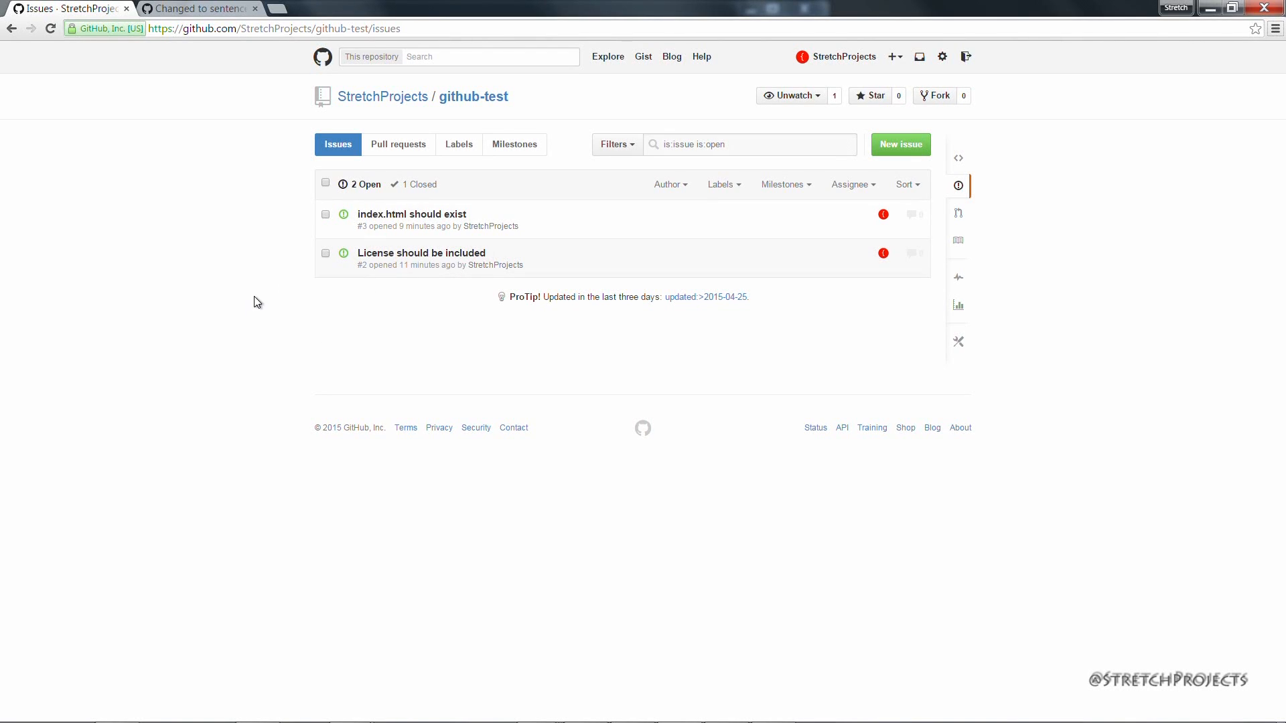
Switch to the GitHub desktop client, commit index.html and license.txt to master with the summary "closes #2, closes #3" and sync the repository
{"action": "key", "text": "alt+Tab"}
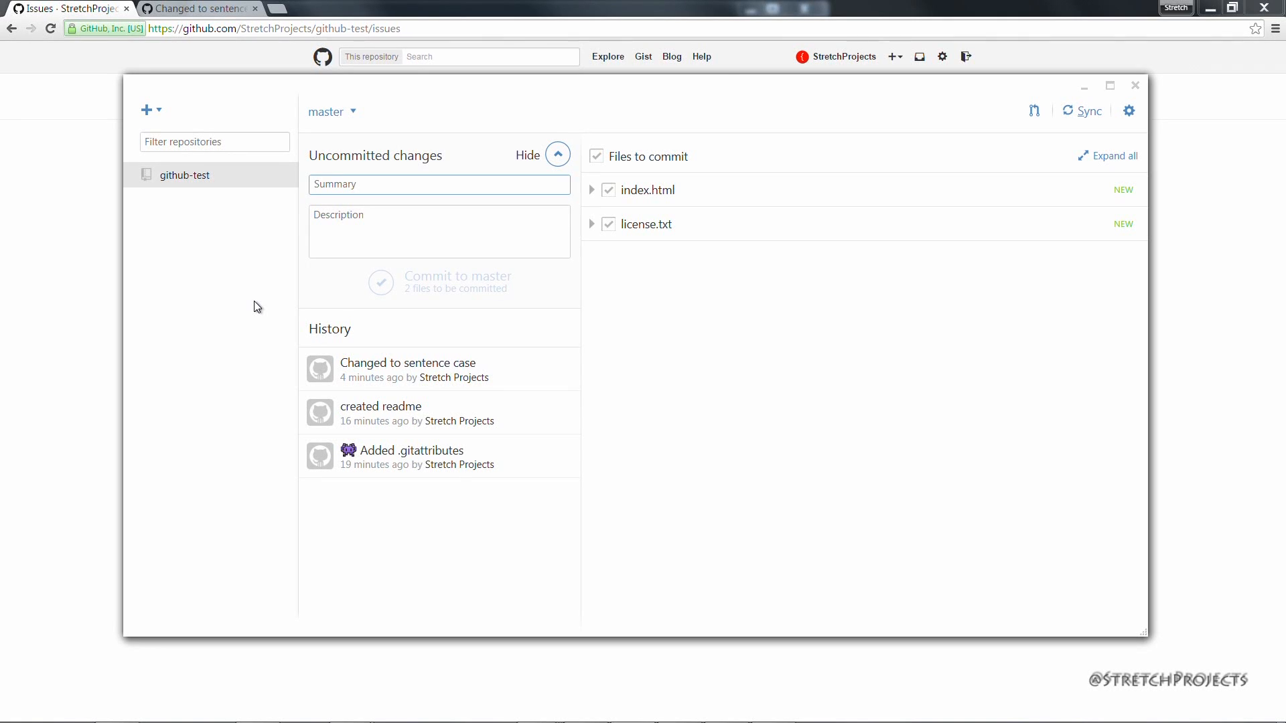
{"action": "type", "text": "closes"}
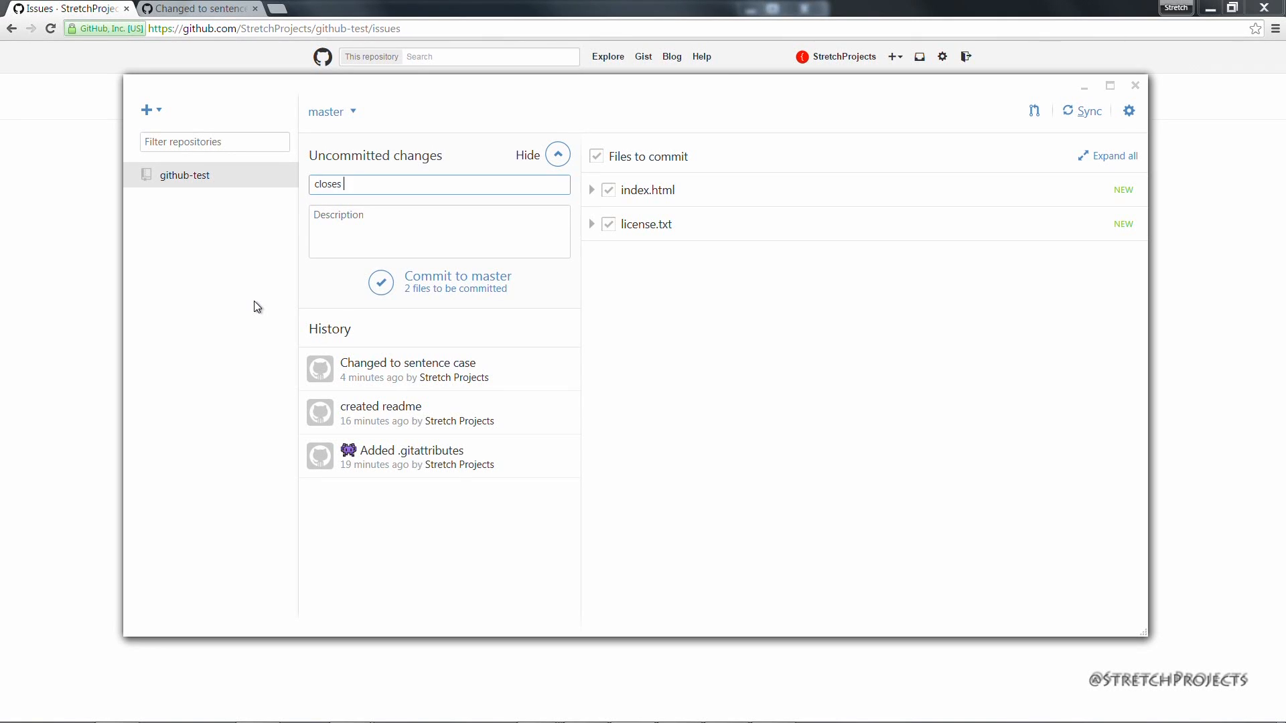
{"action": "type", "text": " #2, closes#3"}
{"action": "key", "text": "Left"}
{"action": "key", "text": "Left"}
{"action": "left_click", "coordinate": [391, 227]}
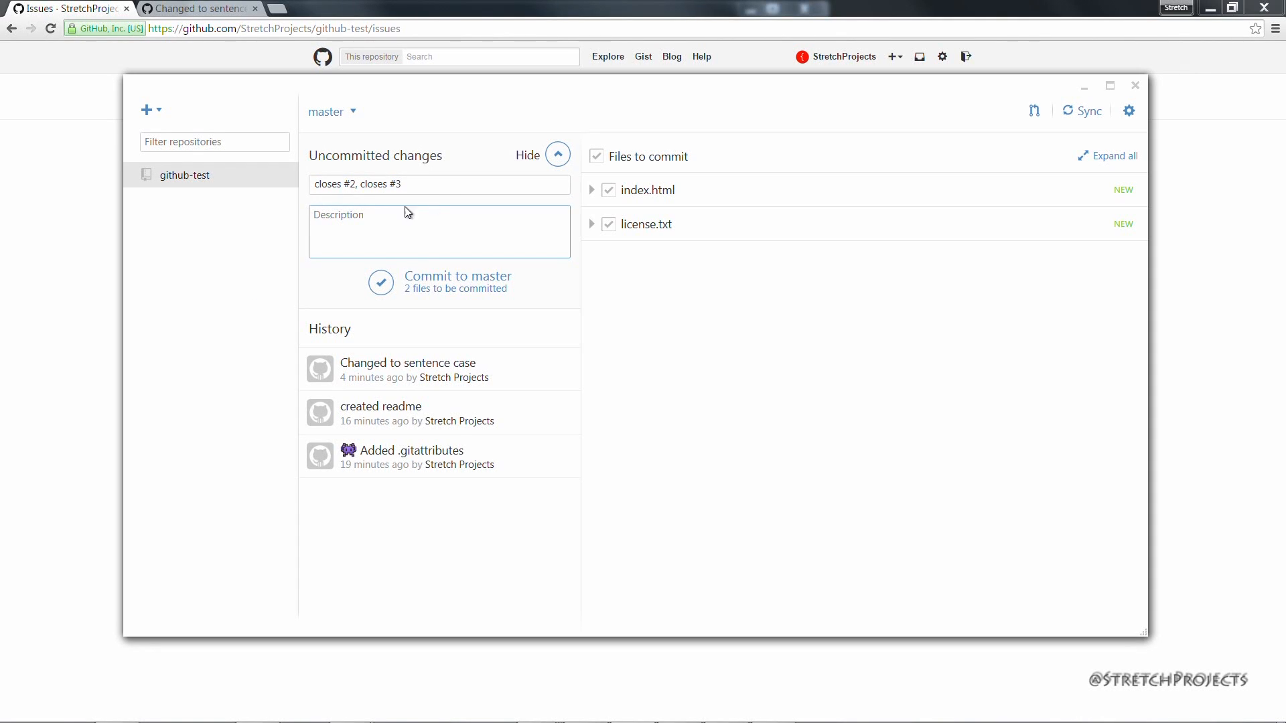
{"action": "left_click", "coordinate": [448, 281]}
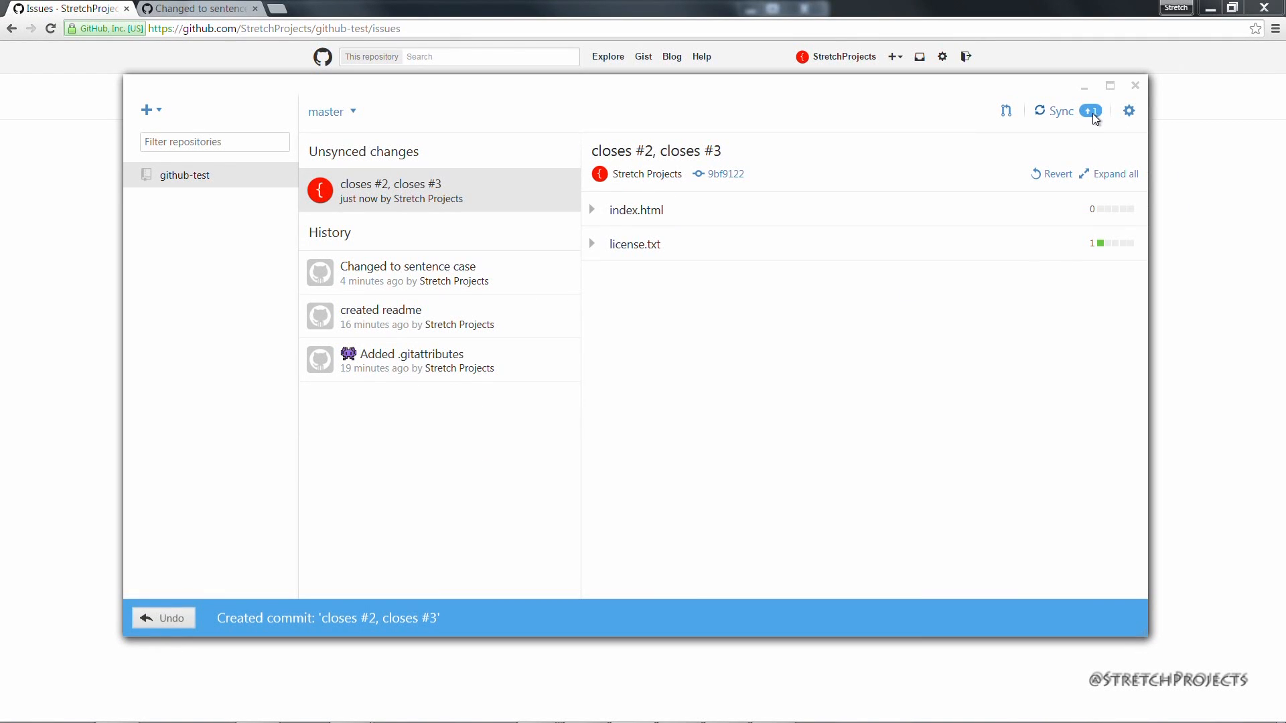
{"action": "left_click", "coordinate": [1090, 111]}
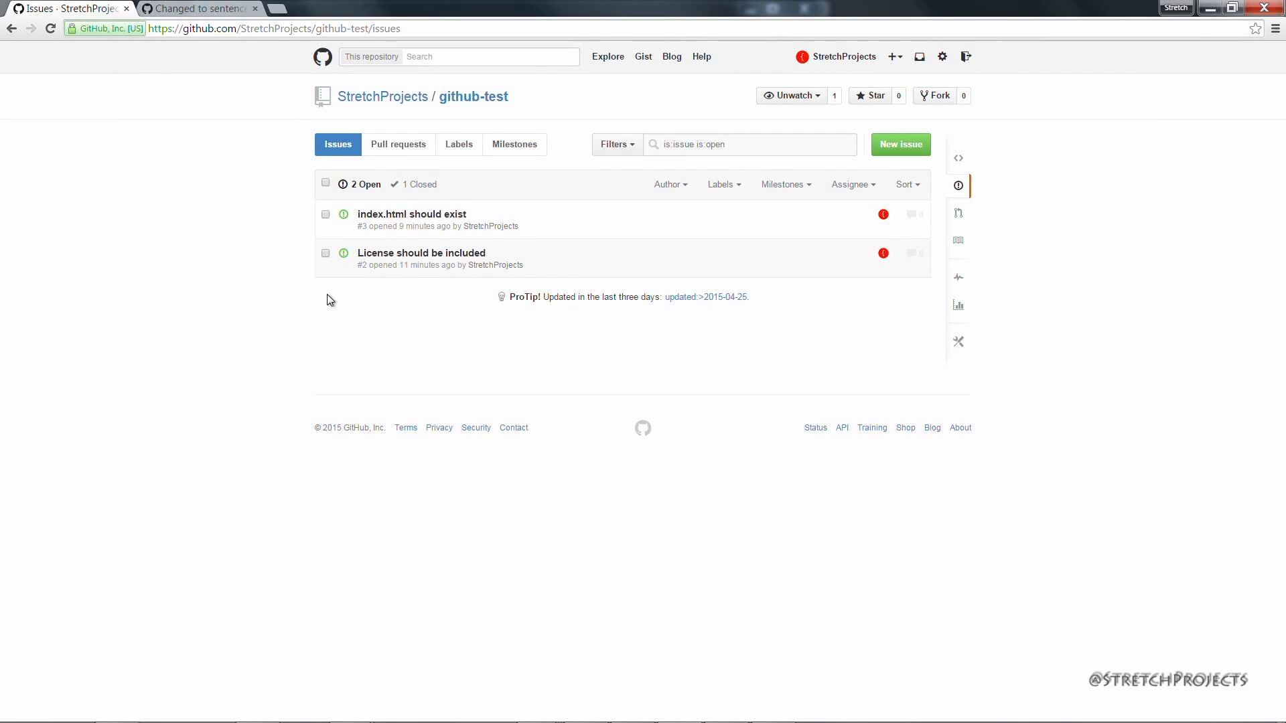
Open the github-test repository page in the second browser tab and check the latest commit and its linked issues
{"action": "left_click", "coordinate": [170, 5]}
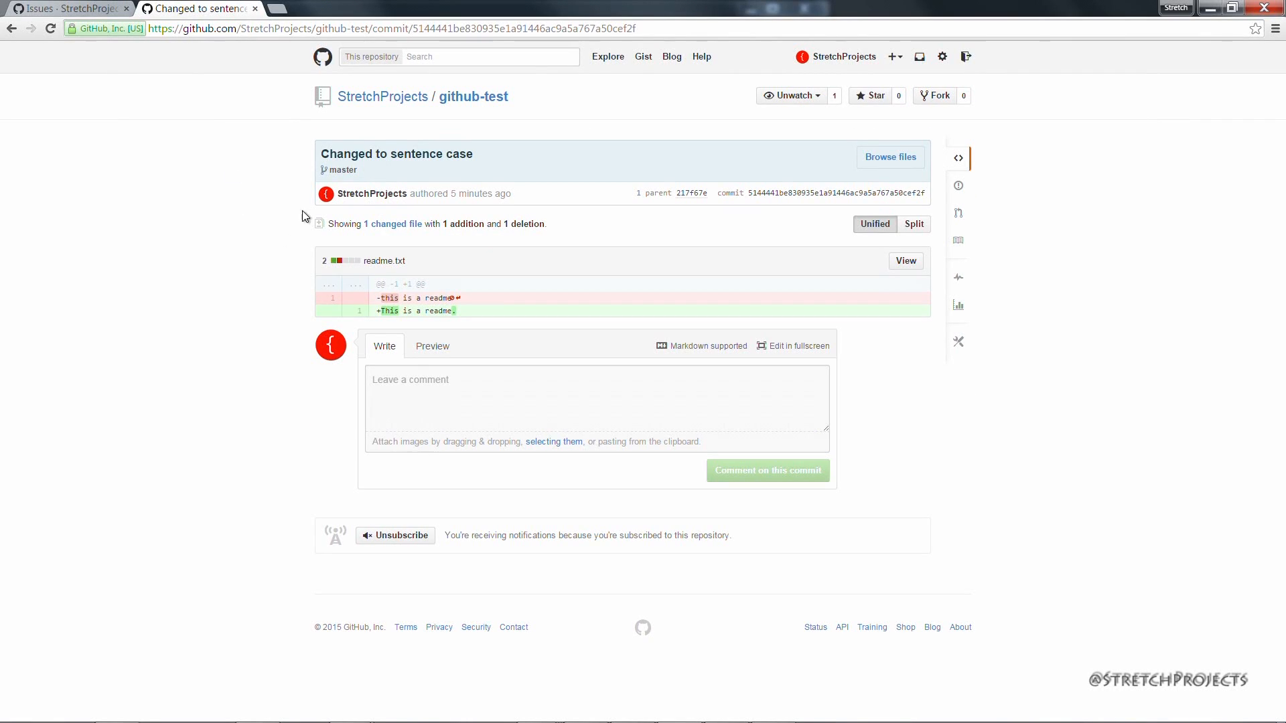
{"action": "left_click", "coordinate": [406, 99]}
{"action": "left_click", "coordinate": [602, 99]}
{"action": "left_click", "coordinate": [526, 190]}
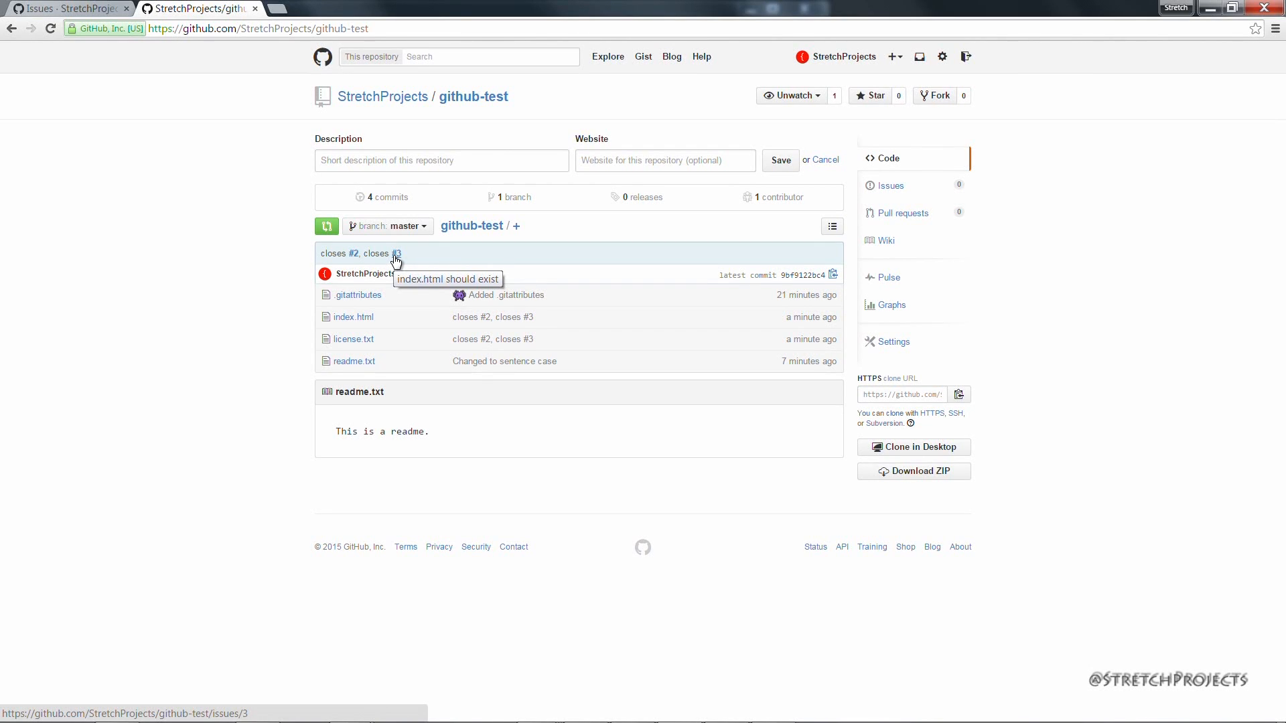
Open the repository's commit list, follow the #2 link in the latest commit, and check the issue's status and closing commit
{"action": "left_click", "coordinate": [387, 196]}
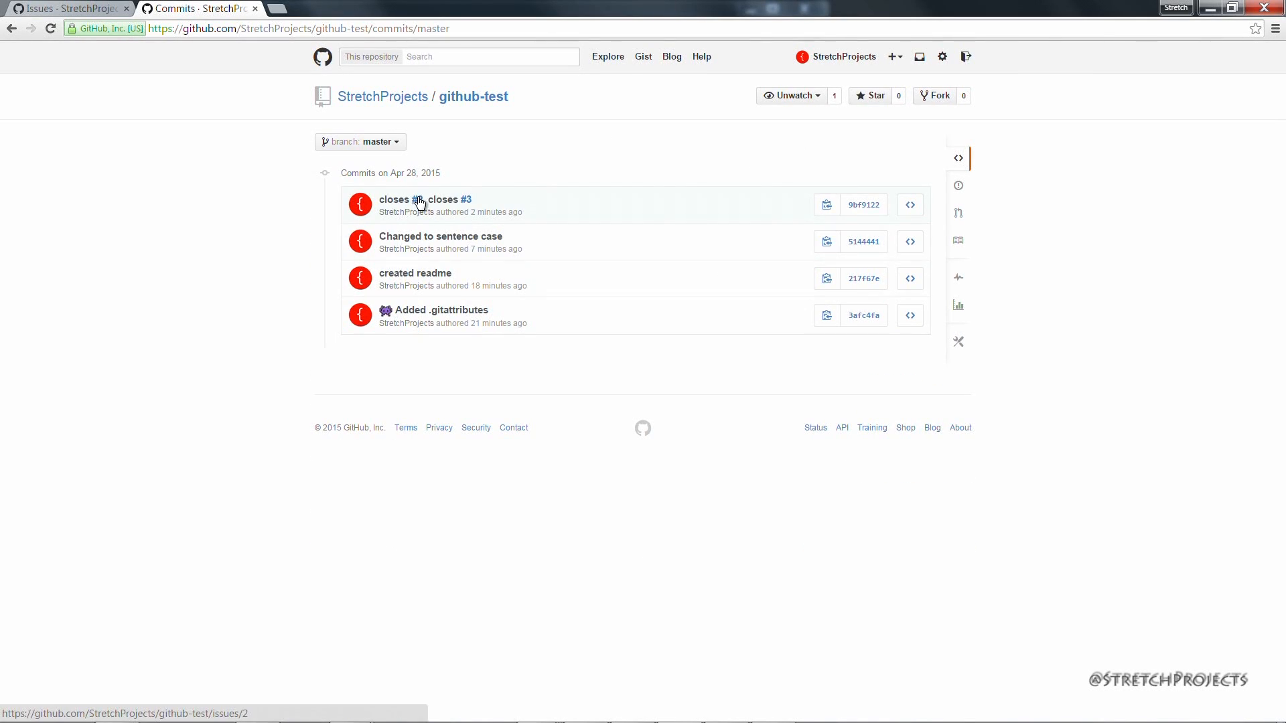
{"action": "left_click", "coordinate": [418, 200]}
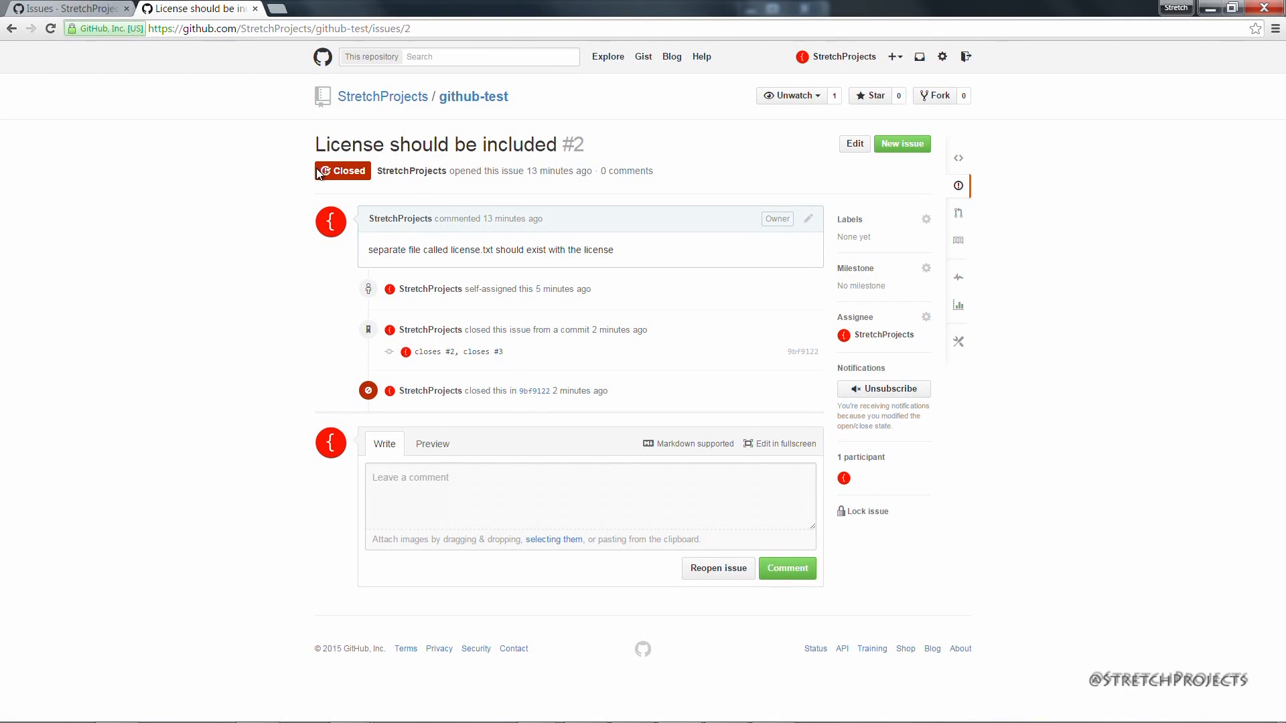
{"action": "left_click_drag", "start_coordinate": [317, 167], "coordinate": [375, 169]}
{"action": "left_click", "coordinate": [362, 190]}
{"action": "left_click_drag", "start_coordinate": [469, 329], "coordinate": [572, 330]}
{"action": "left_click", "coordinate": [570, 334]}
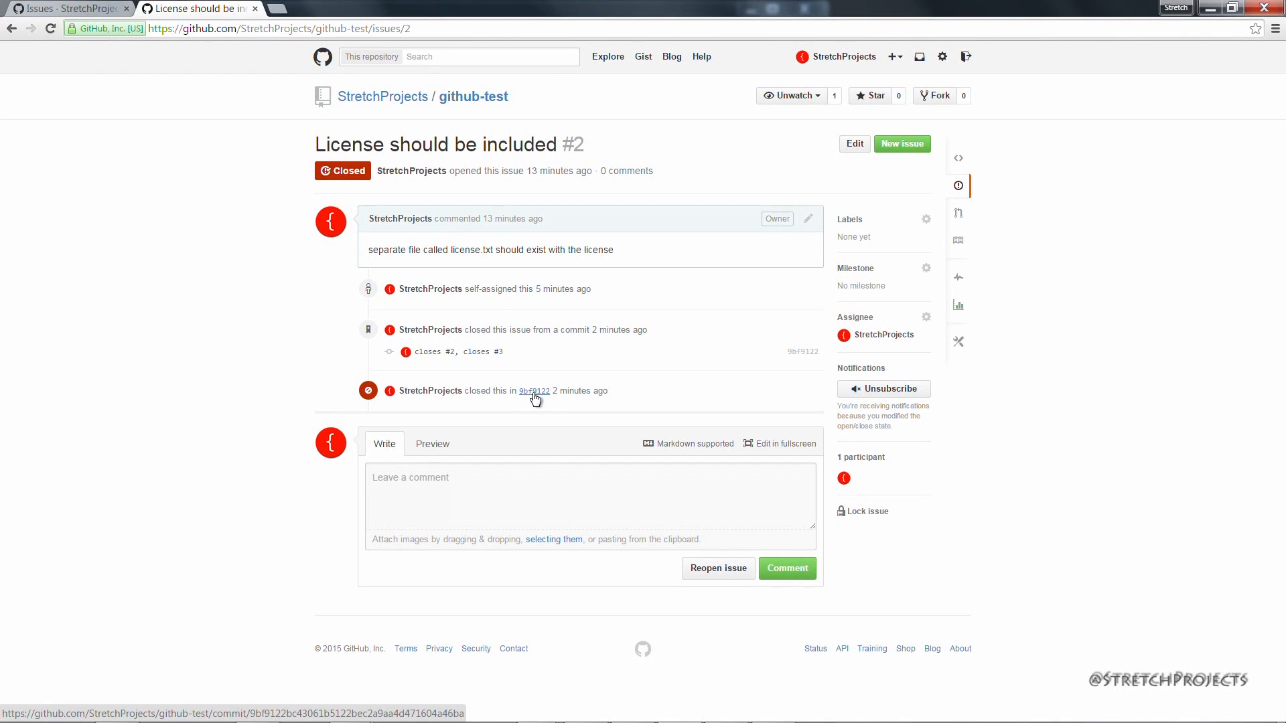
Return to the issues list in the first browser tab, reload it and list the closed issues
{"action": "key", "text": "ctrl+shift+Tab"}
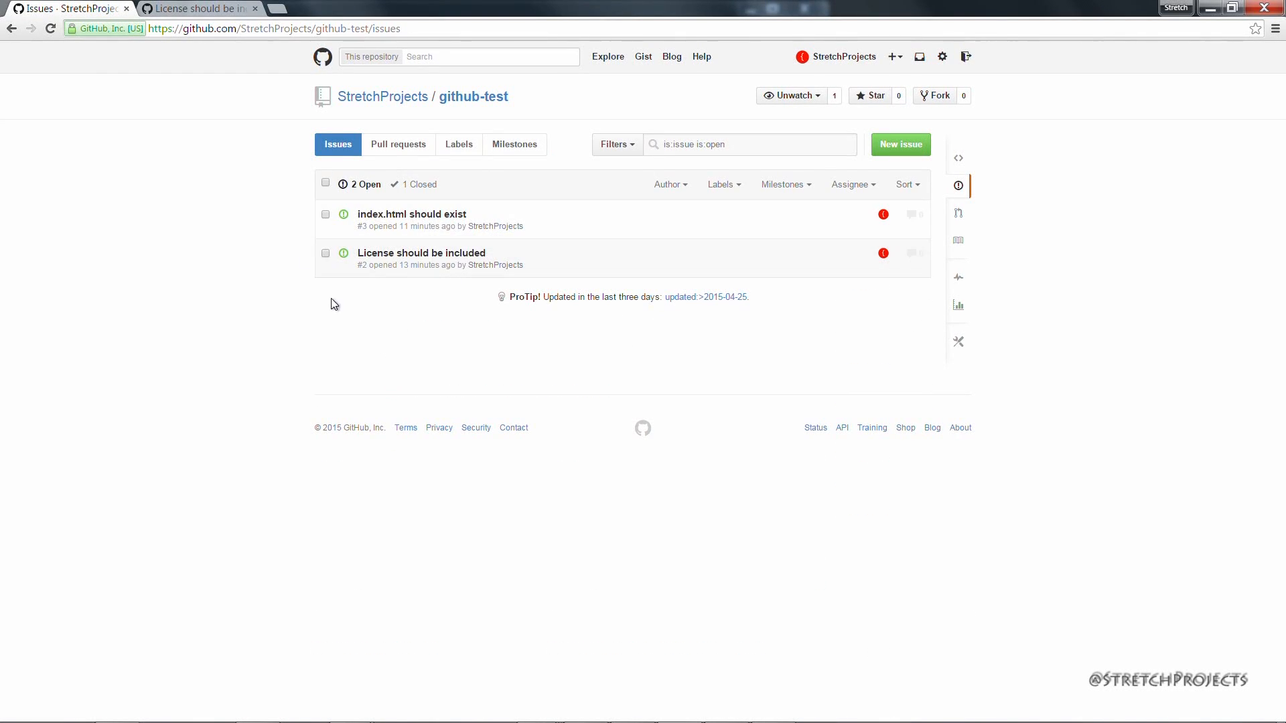
{"action": "right_click", "coordinate": [168, 236]}
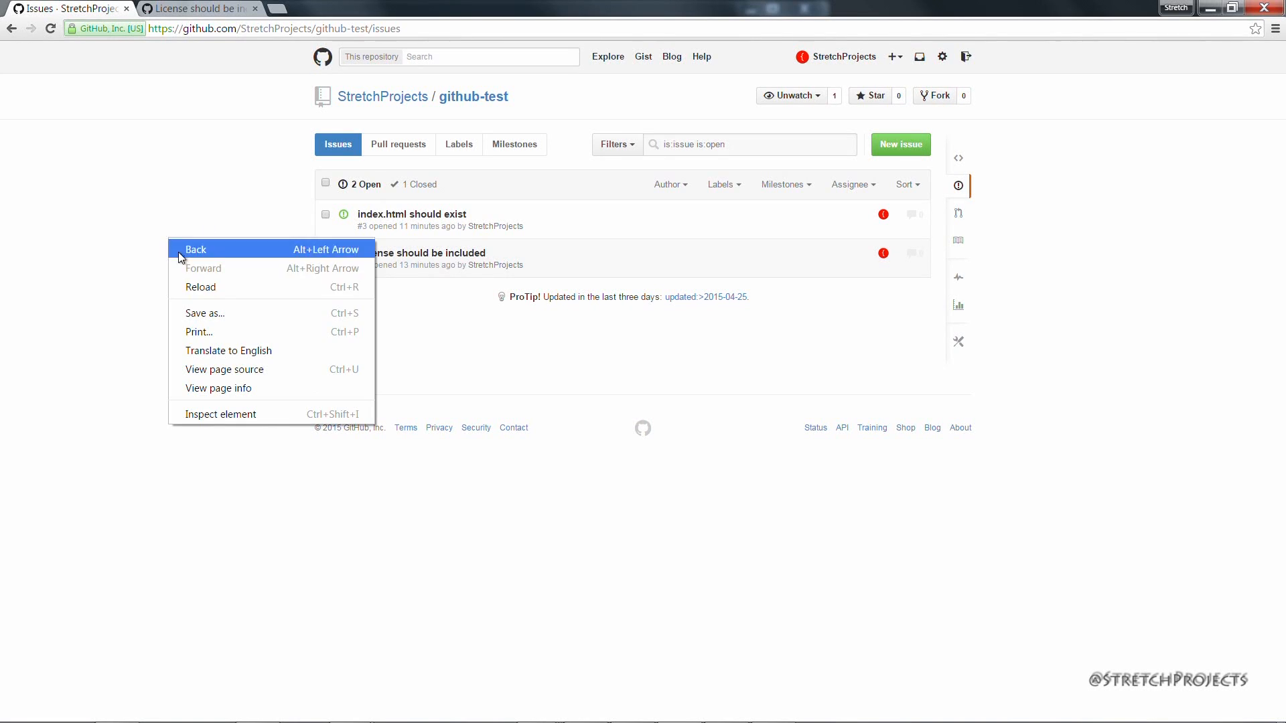
{"action": "left_click", "coordinate": [199, 287]}
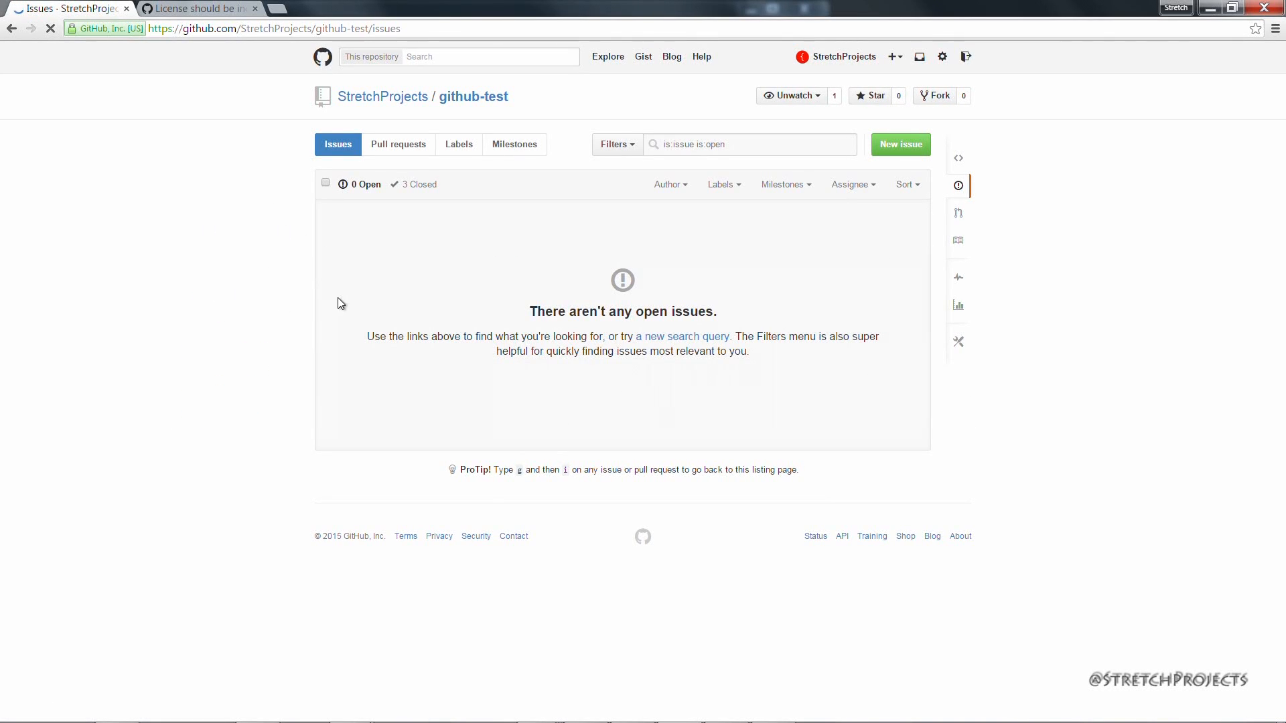
{"action": "left_click", "coordinate": [426, 187]}
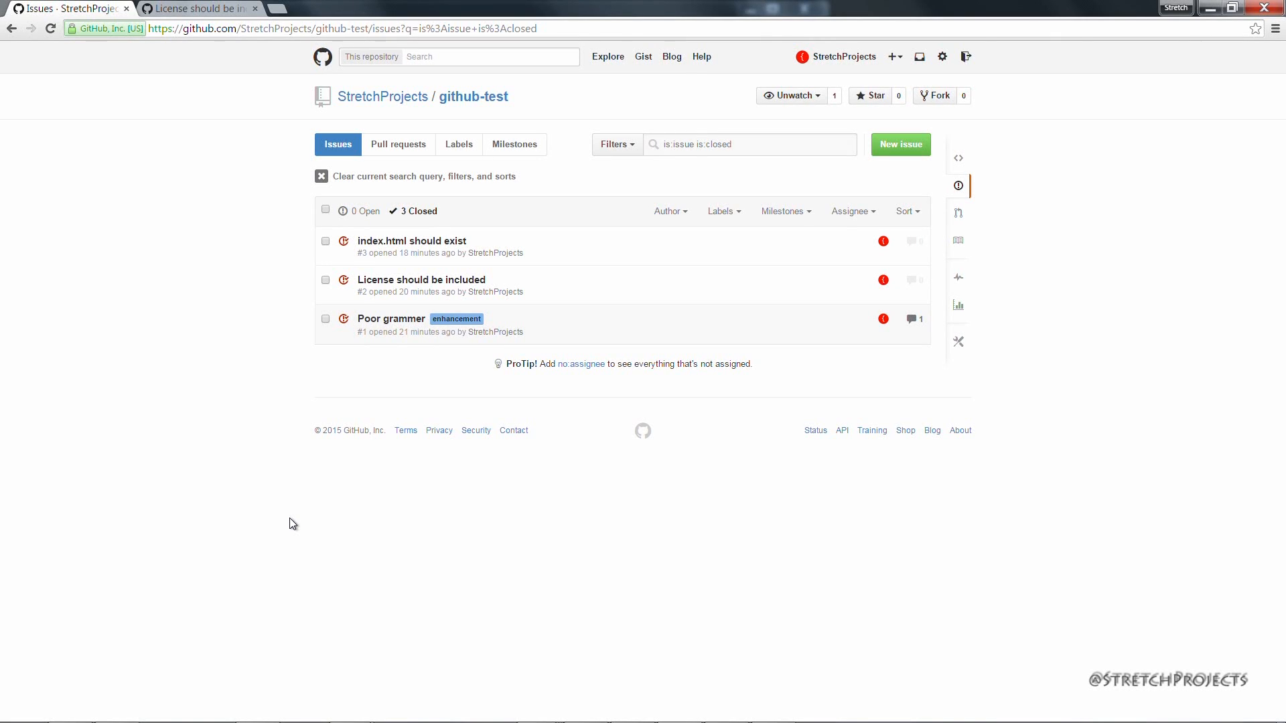
Switch to the GitHub desktop client to view the github-test commit history
{"action": "key", "text": "alt+Tab"}
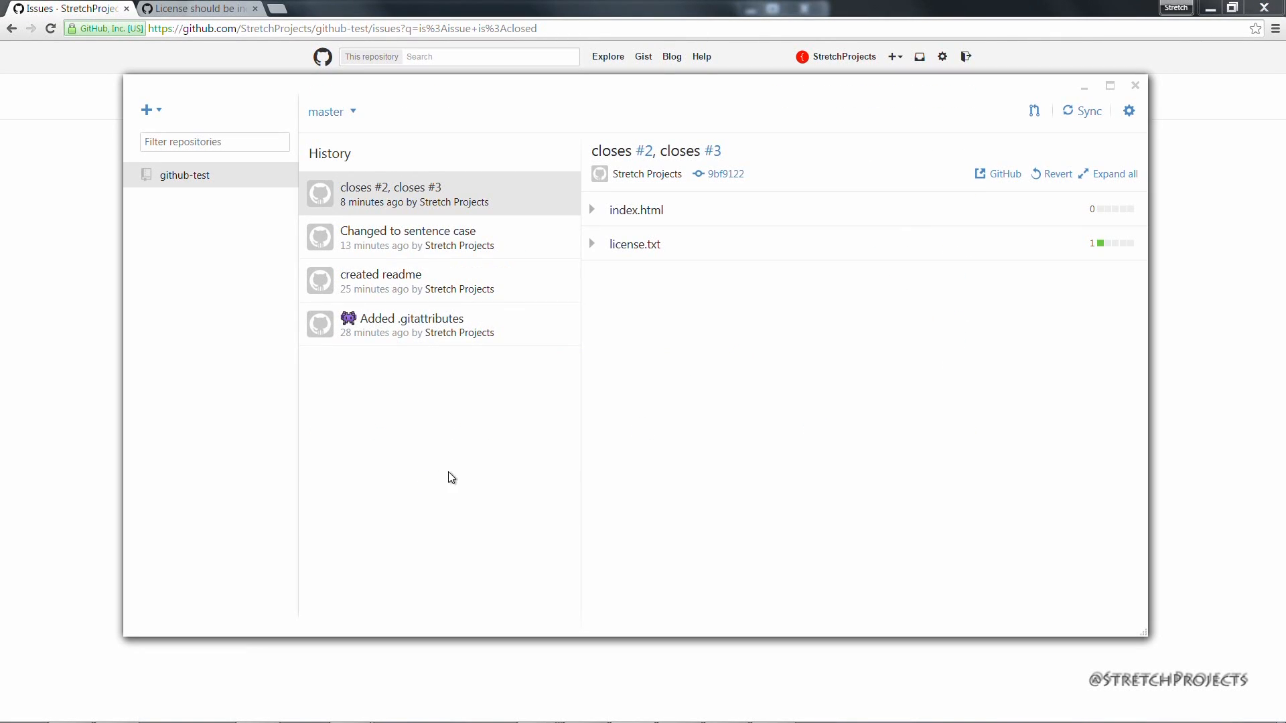